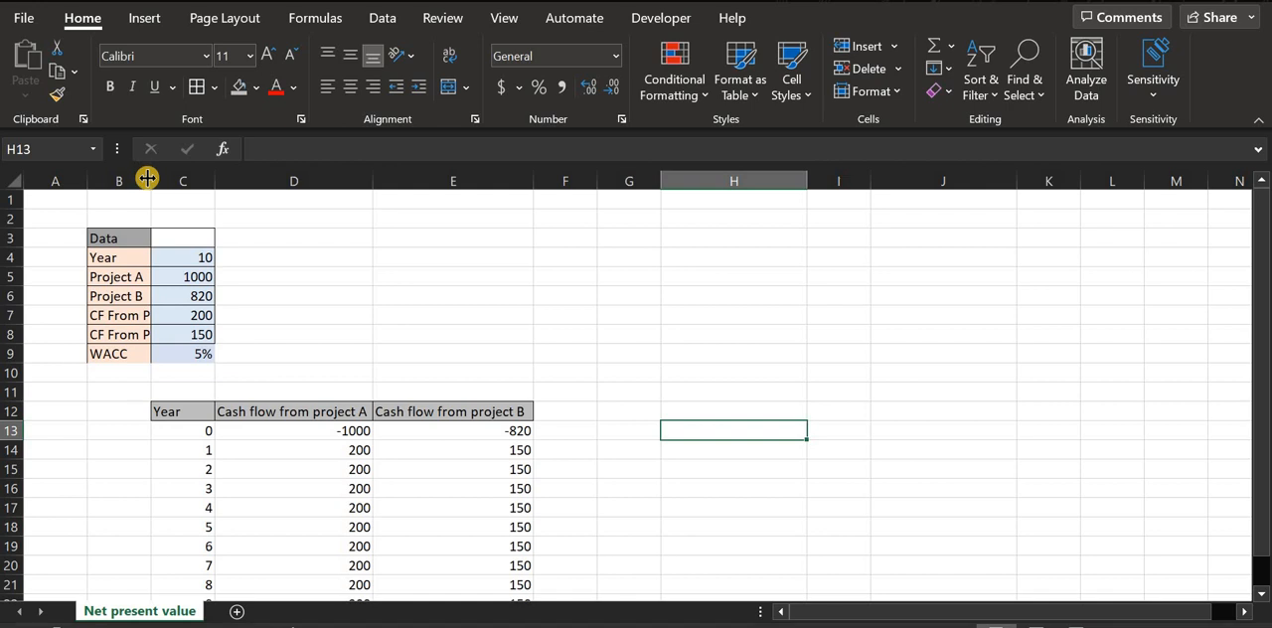
- Autofit the width of column B to its longest label
double_click(145, 173)
- Examine the Data table's number of years, project costs, yearly cash flows and WACC in B4:C9
left_click(228, 258)
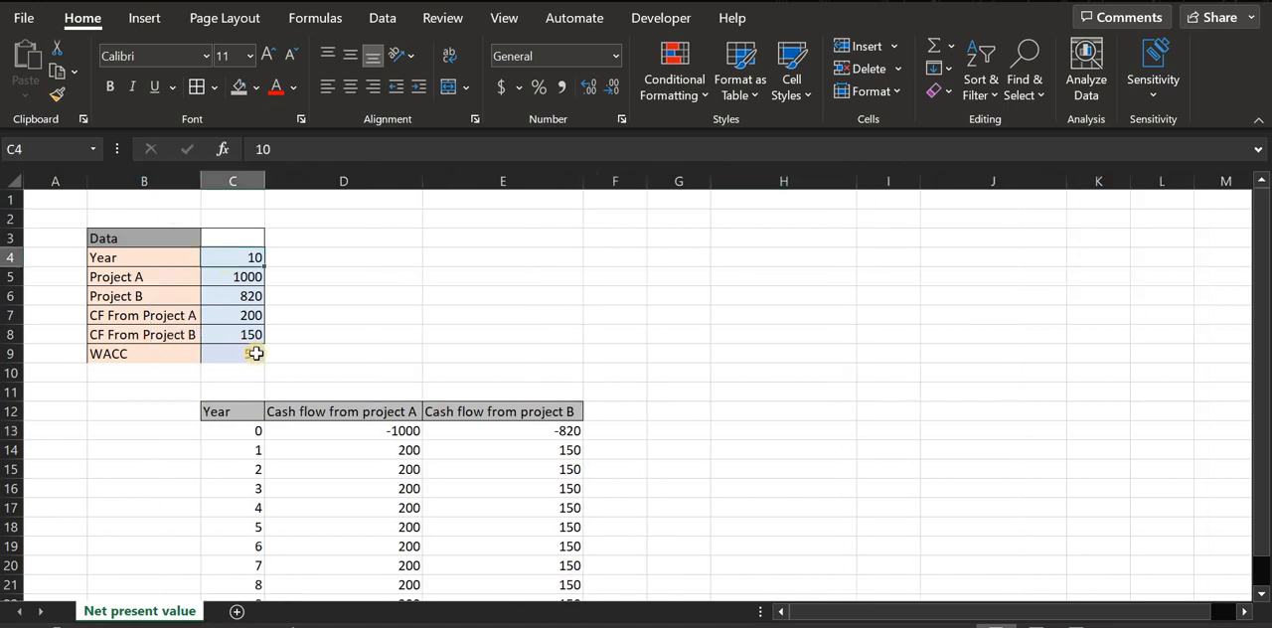
left_click(159, 282)
left_click(168, 295)
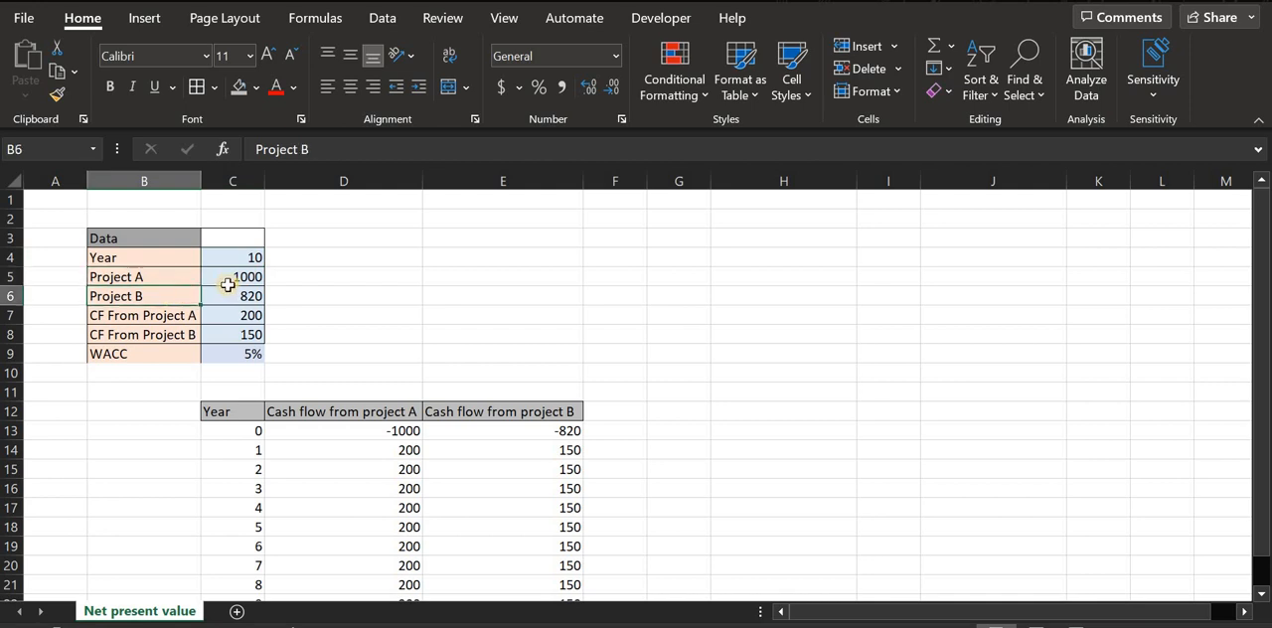
left_click(228, 279)
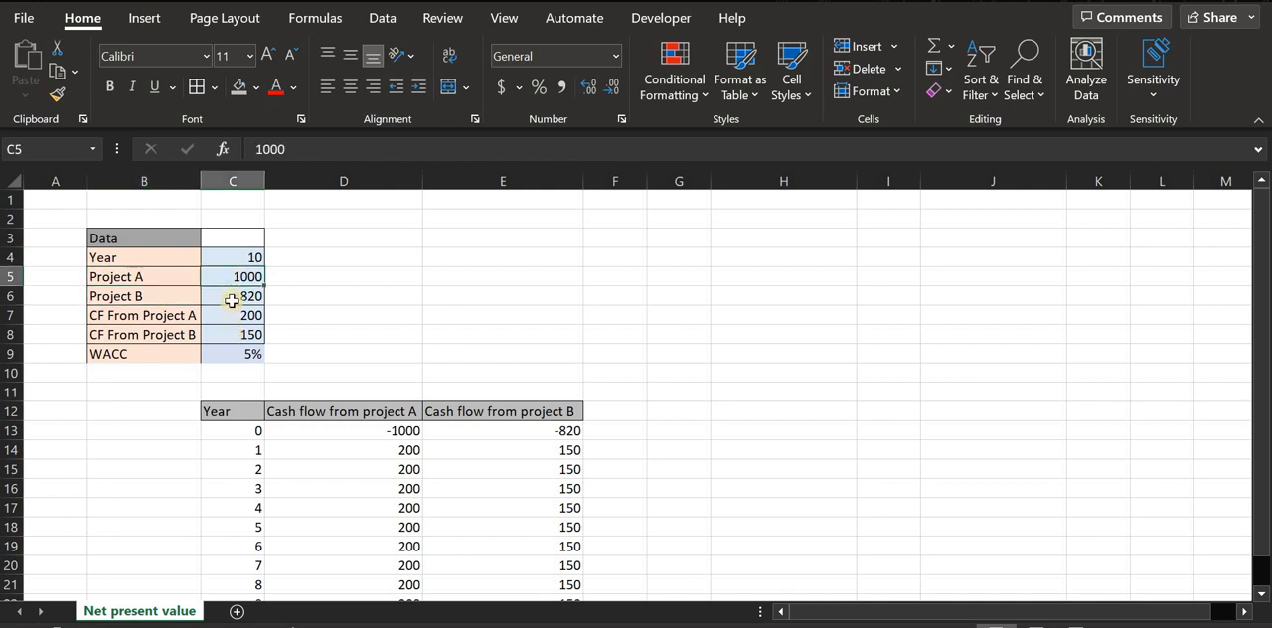
left_click(232, 300)
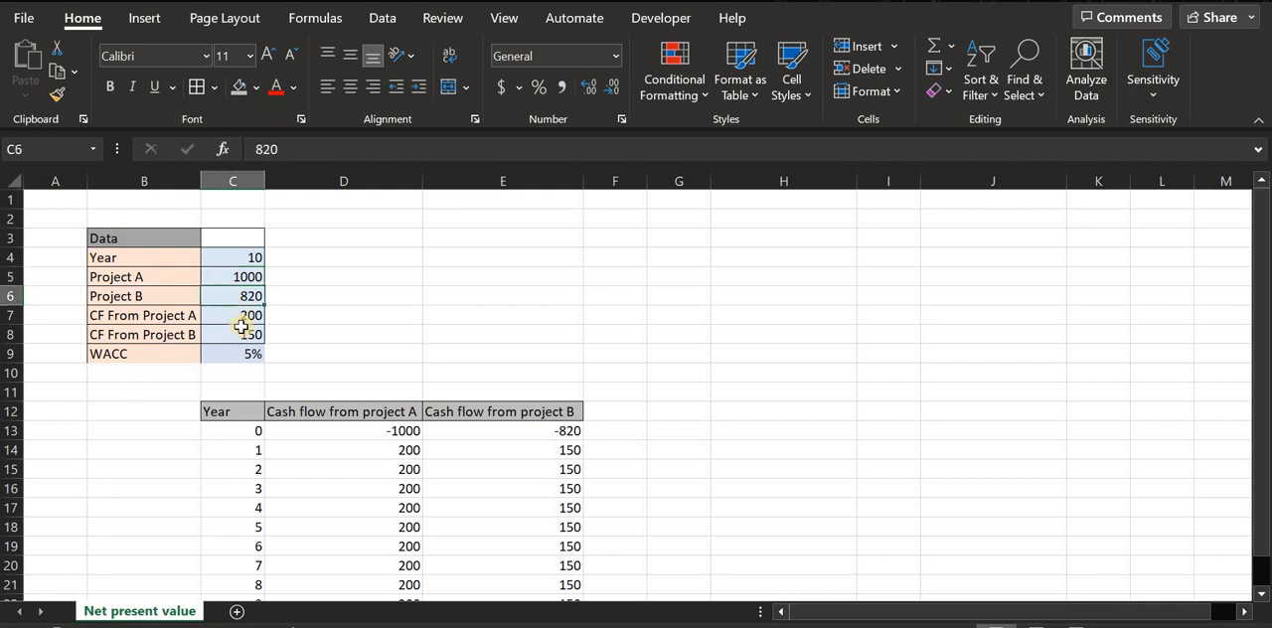
left_click(114, 316)
left_click(218, 321)
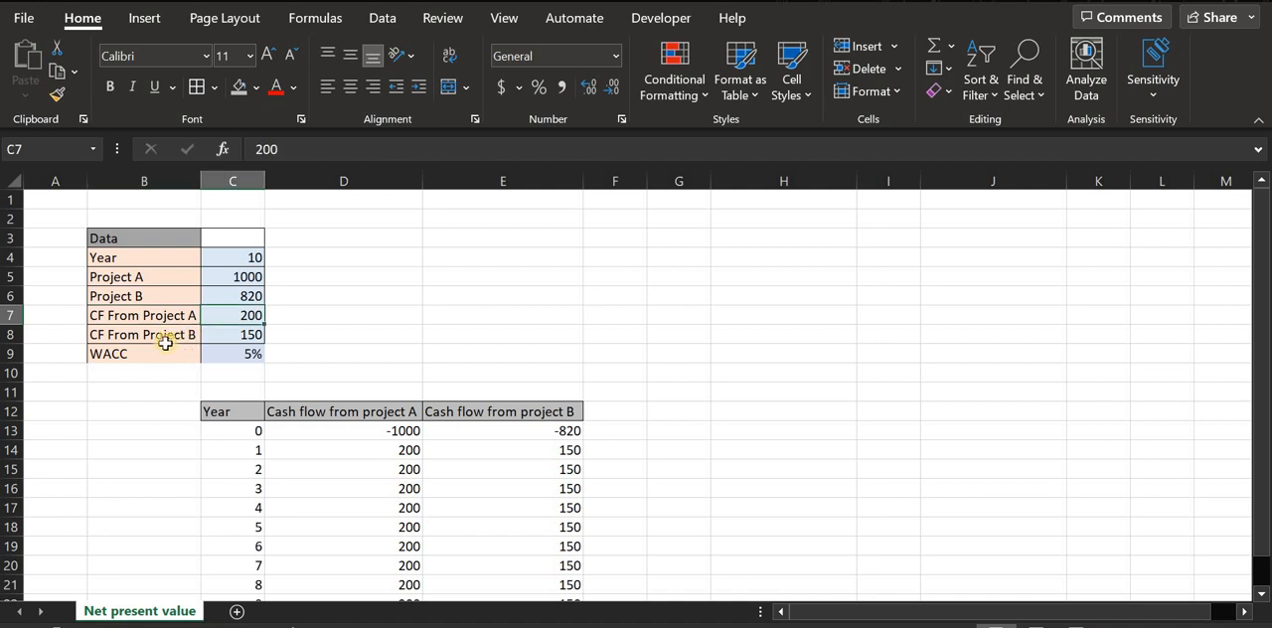
left_click(159, 335)
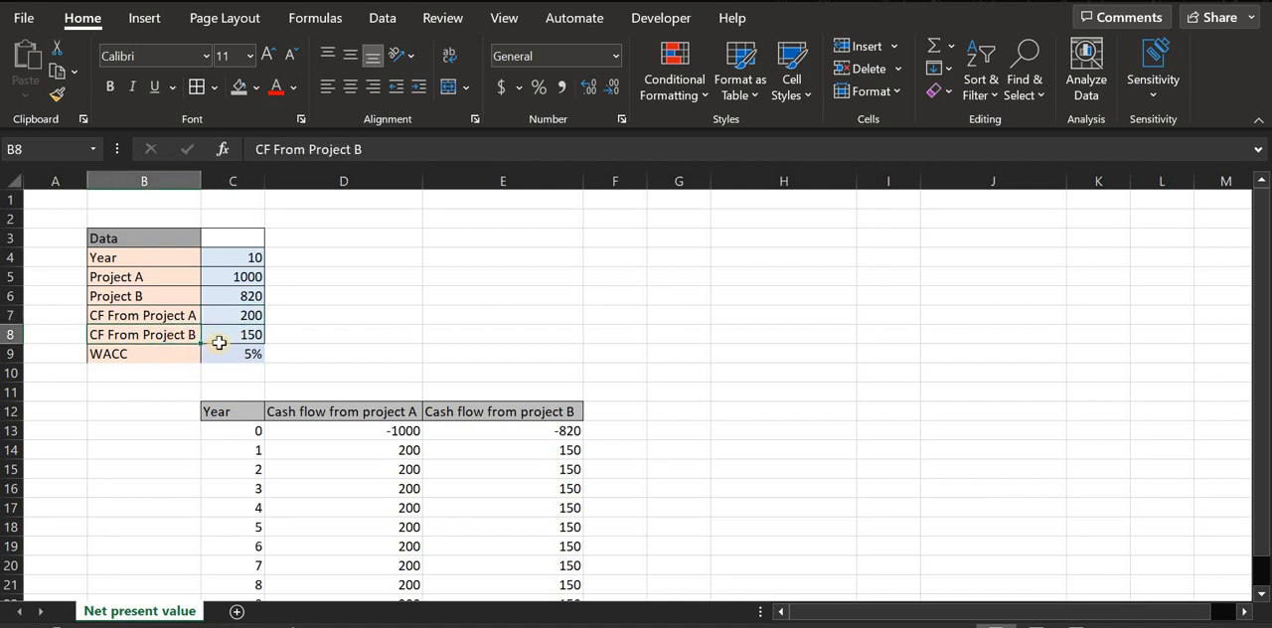
left_click(222, 336)
left_click(119, 335)
left_click_drag(114, 314, 115, 338)
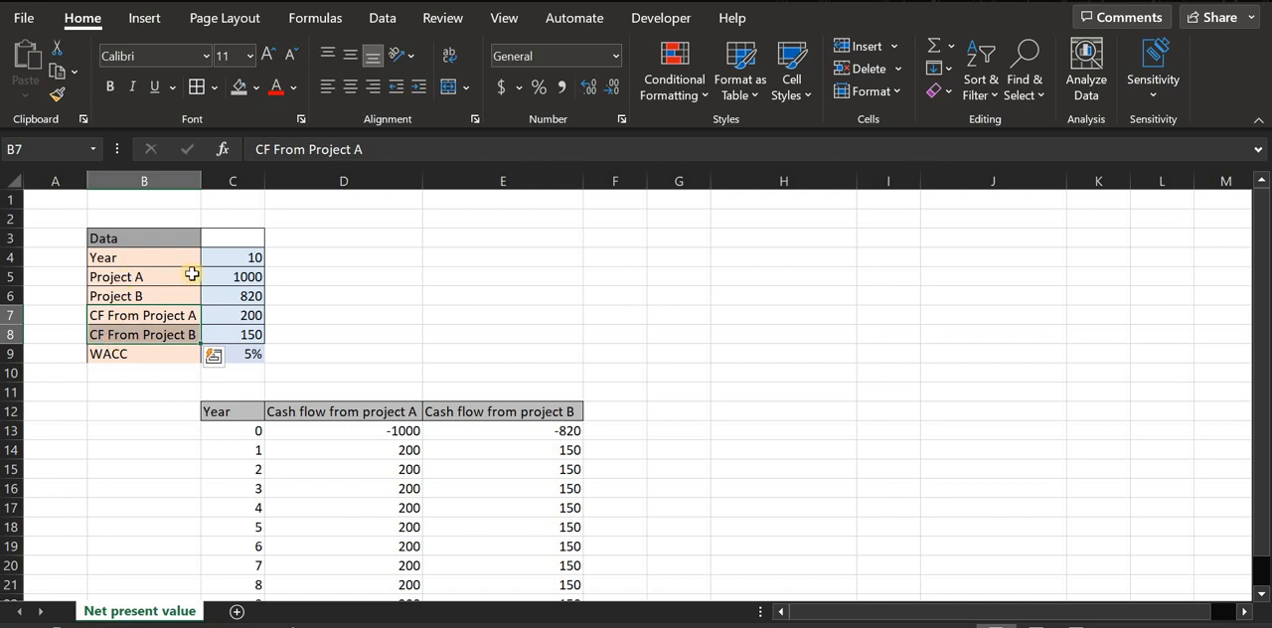
left_click_drag(232, 276, 231, 294)
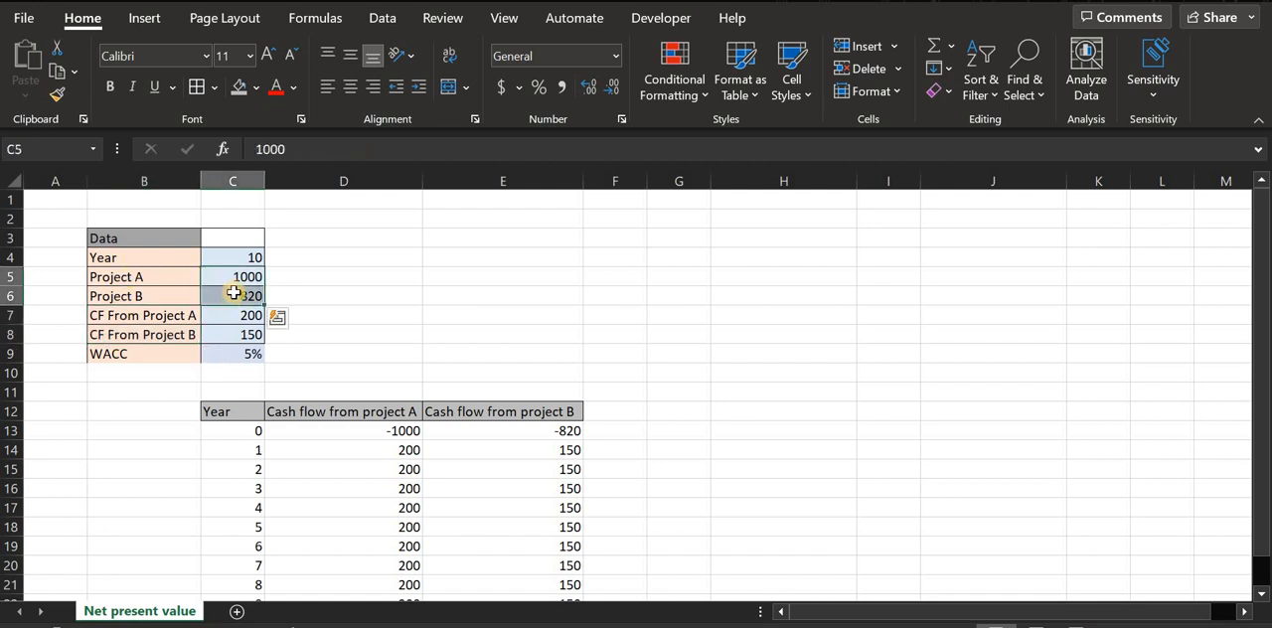
left_click(239, 354)
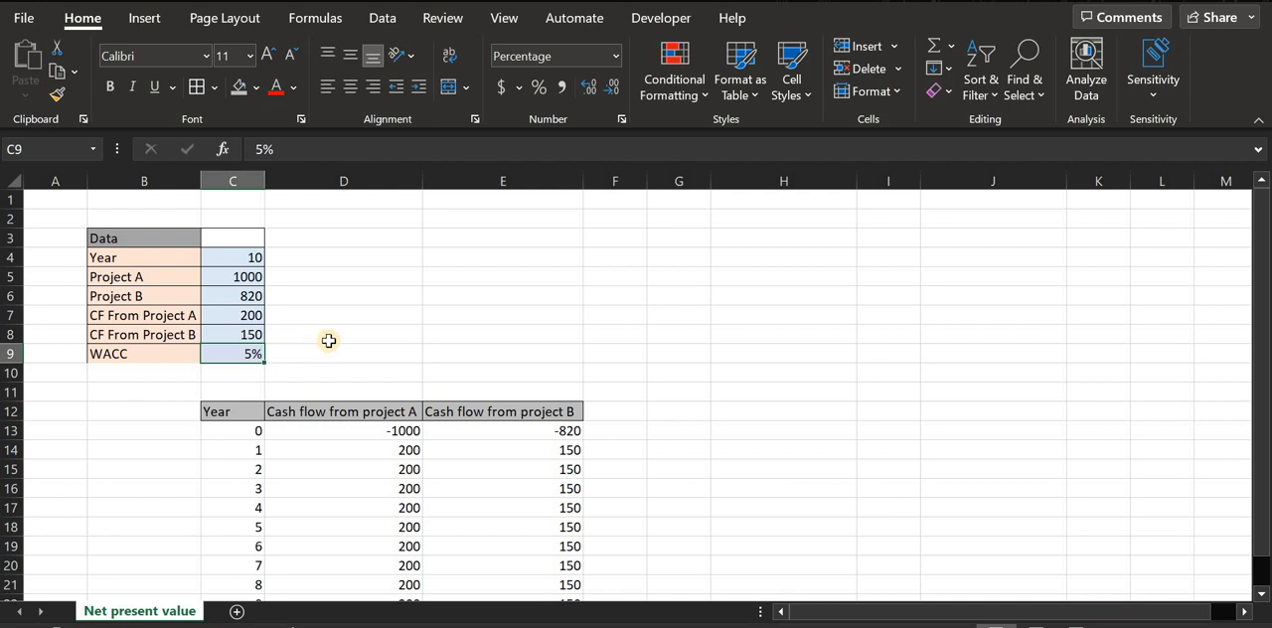
left_click(203, 316)
left_click(179, 334)
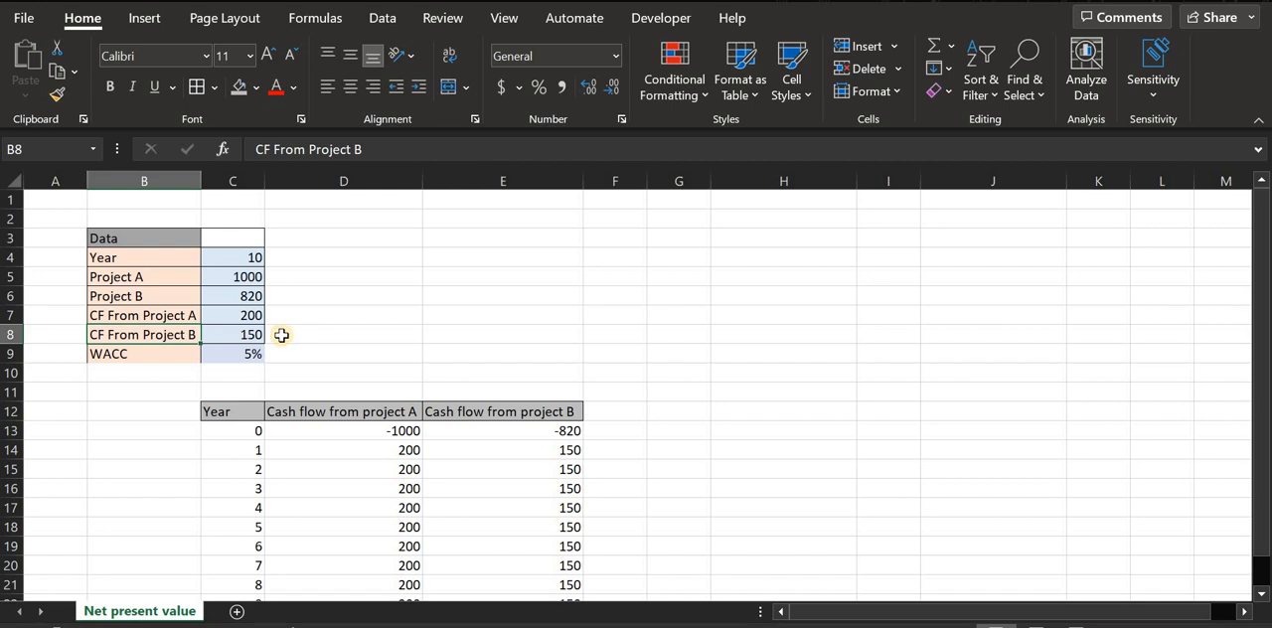
- Examine the years, initial outlays and yearly cash flows of projects A and B in C13:E23
scroll(284, 335, "down", 2)
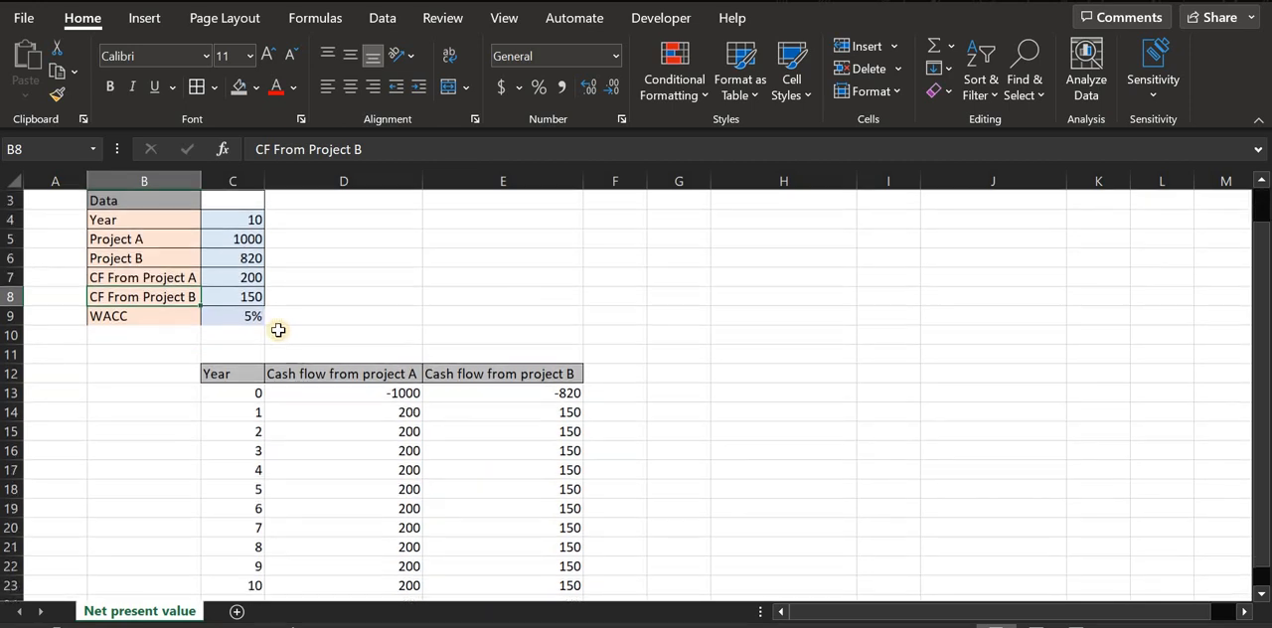
scroll(291, 338, "up", 1)
left_click_drag(229, 372, 252, 559)
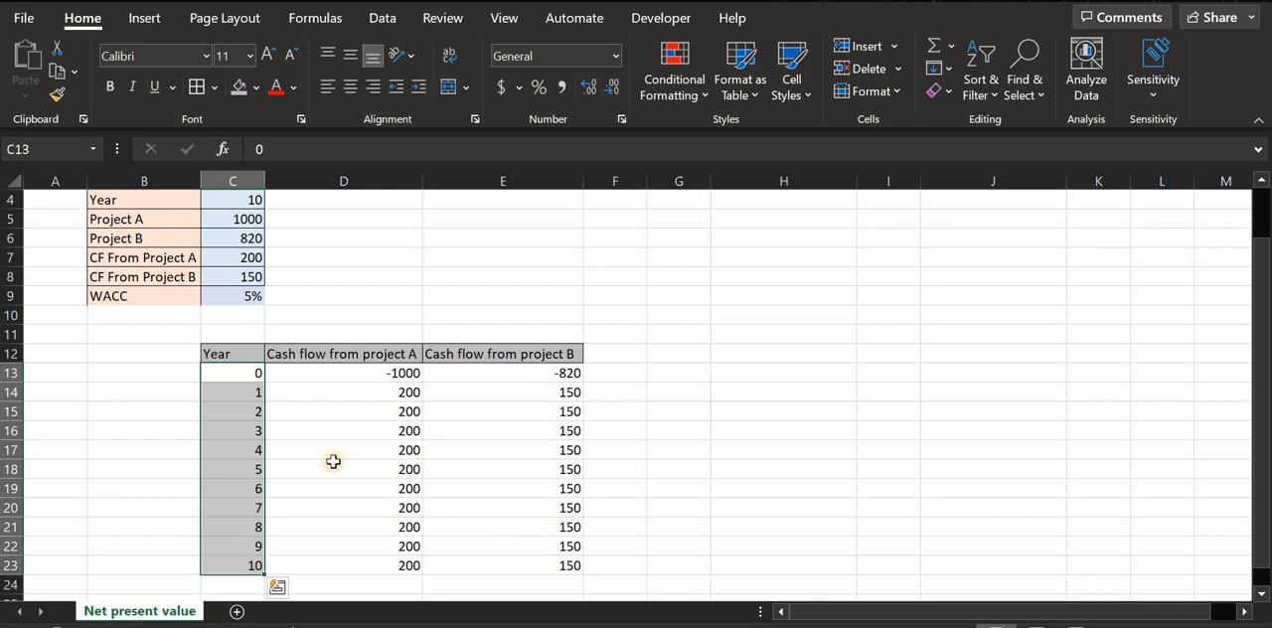
left_click(355, 371)
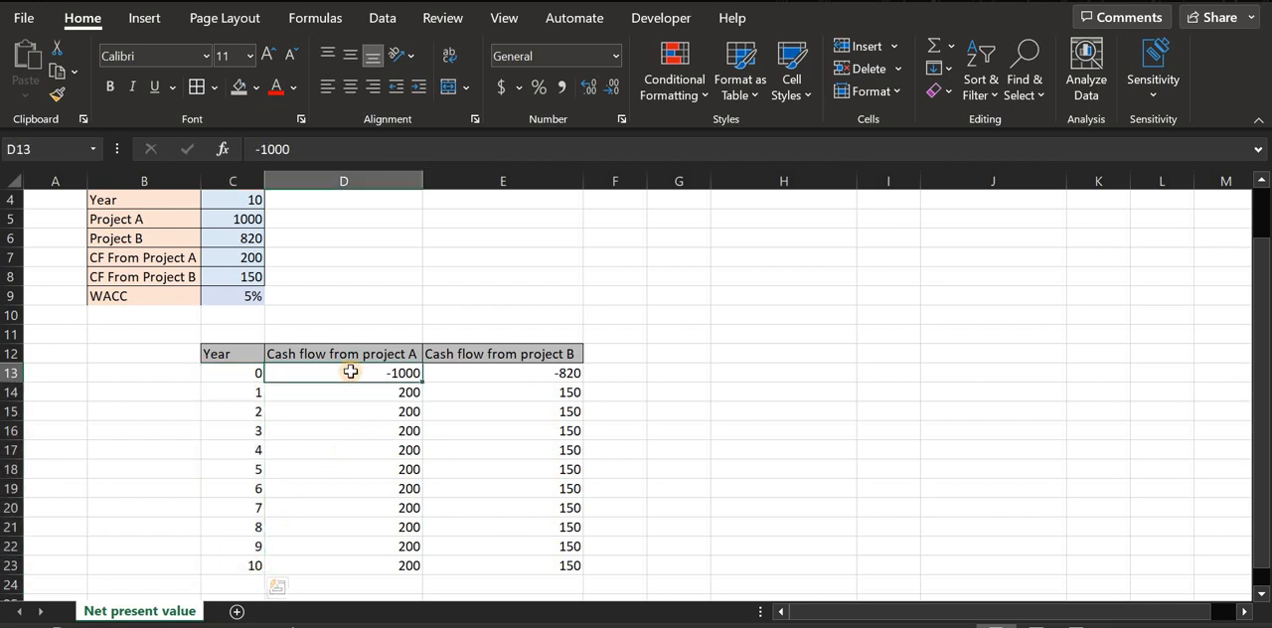
left_click(502, 371)
left_click_drag(324, 371, 497, 373)
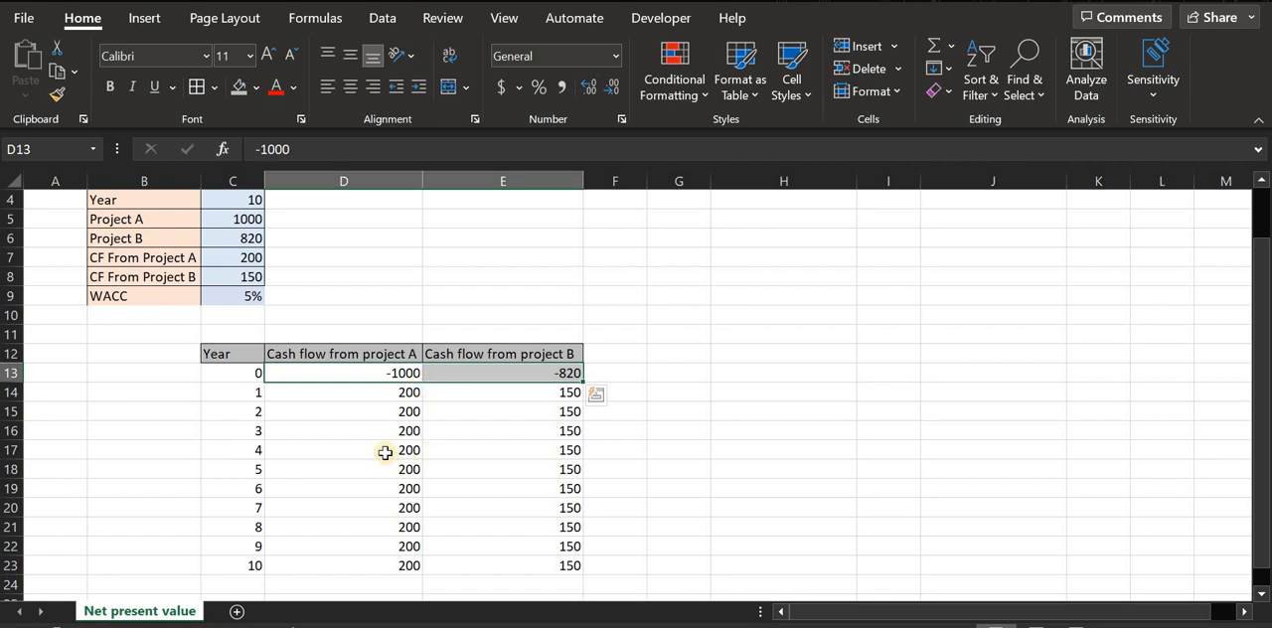
left_click(369, 411)
left_click(365, 377)
left_click(488, 374)
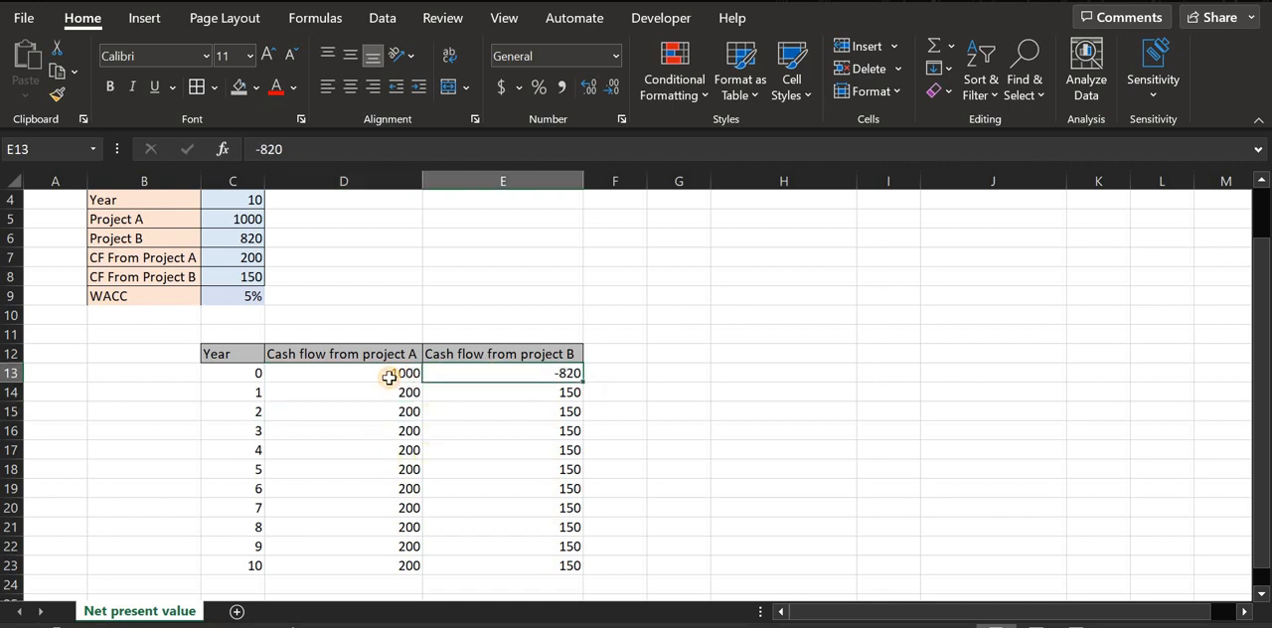
left_click(389, 374)
left_click_drag(388, 398, 411, 559)
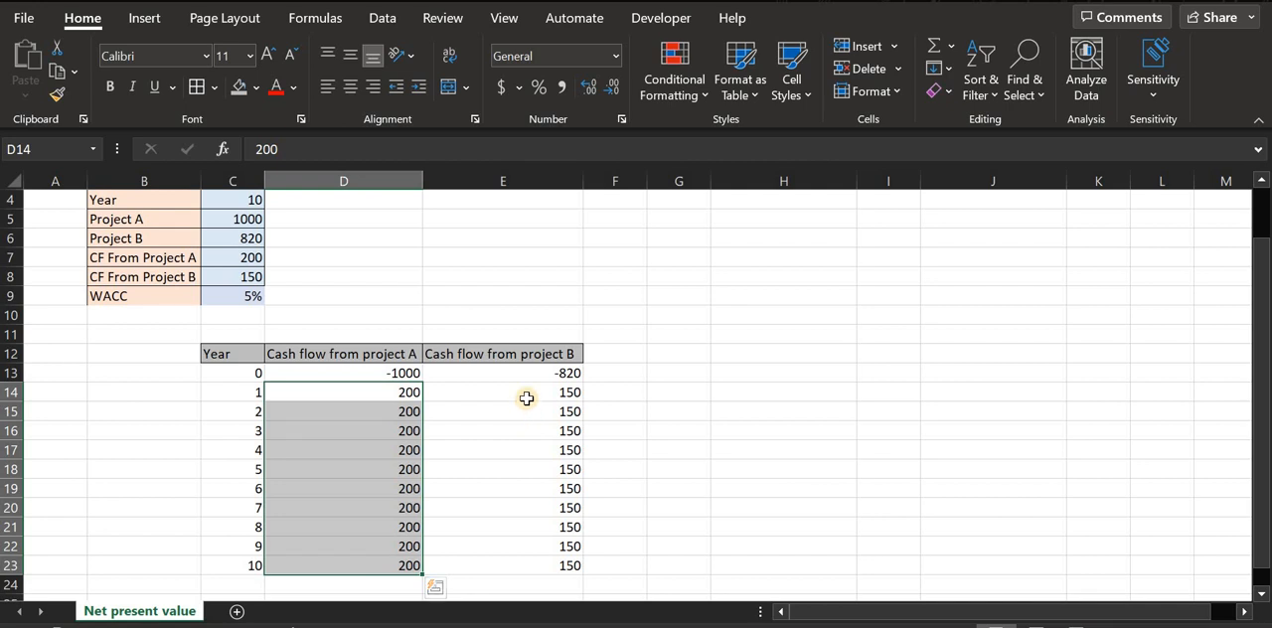
left_click_drag(526, 398, 548, 559)
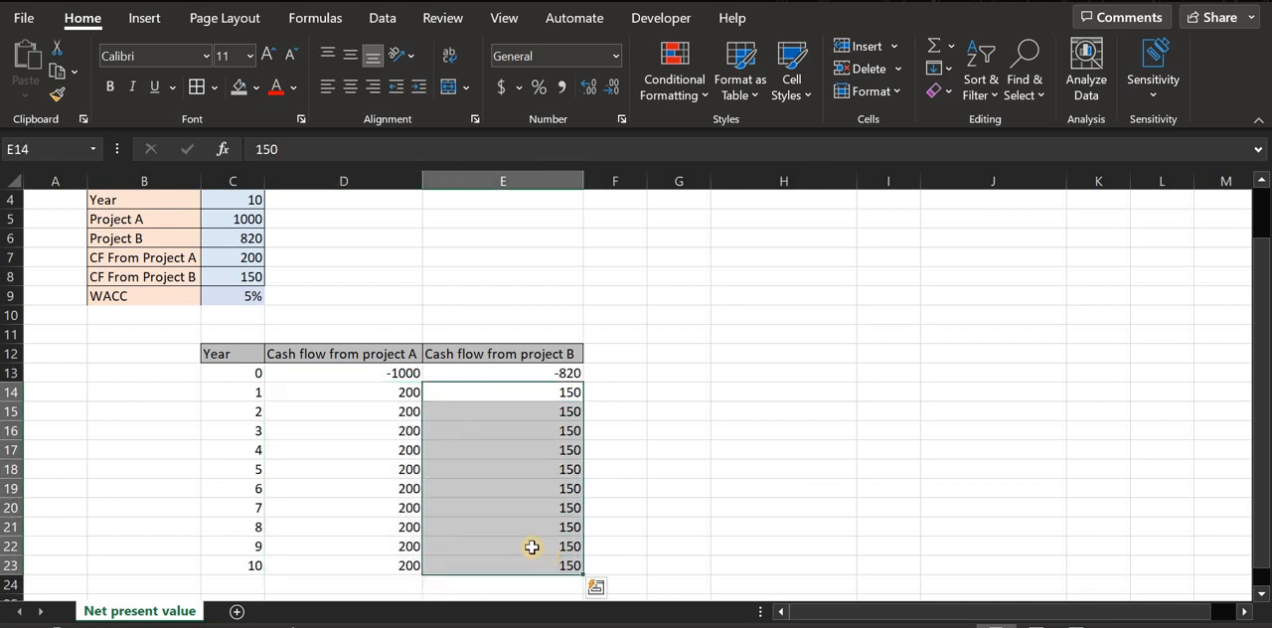
left_click(526, 503)
- Enter the label "NPV of project A" in cell H13
left_click(669, 391)
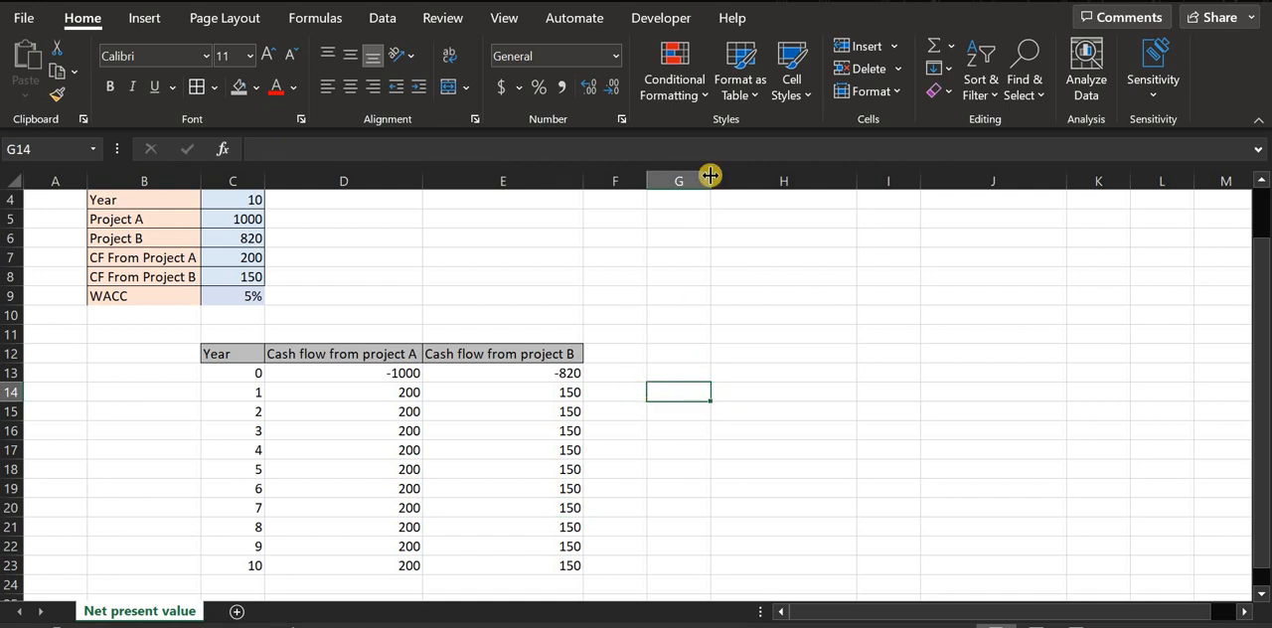
left_click(757, 373)
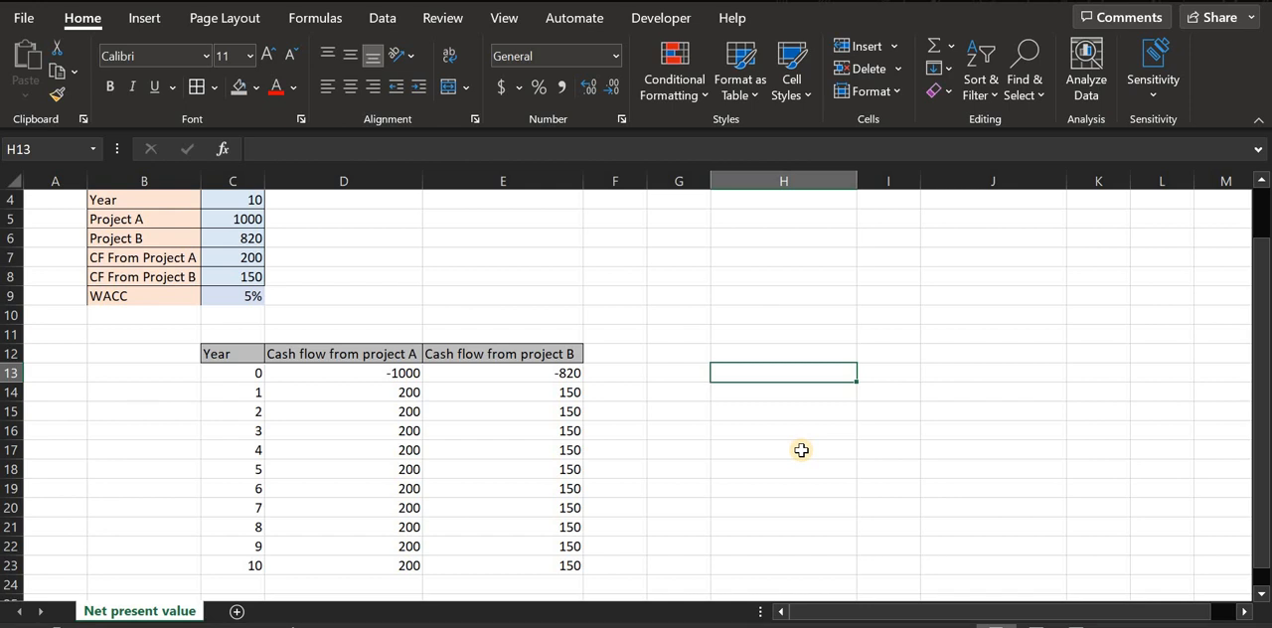
type("NP")
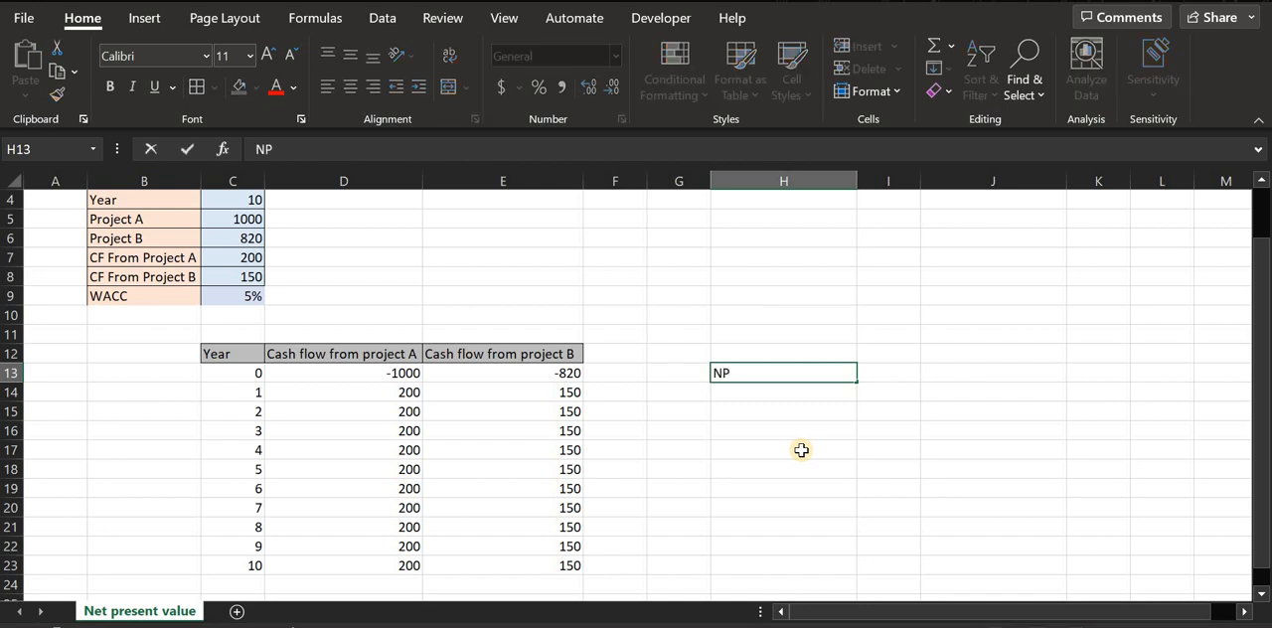
type("V of project A")
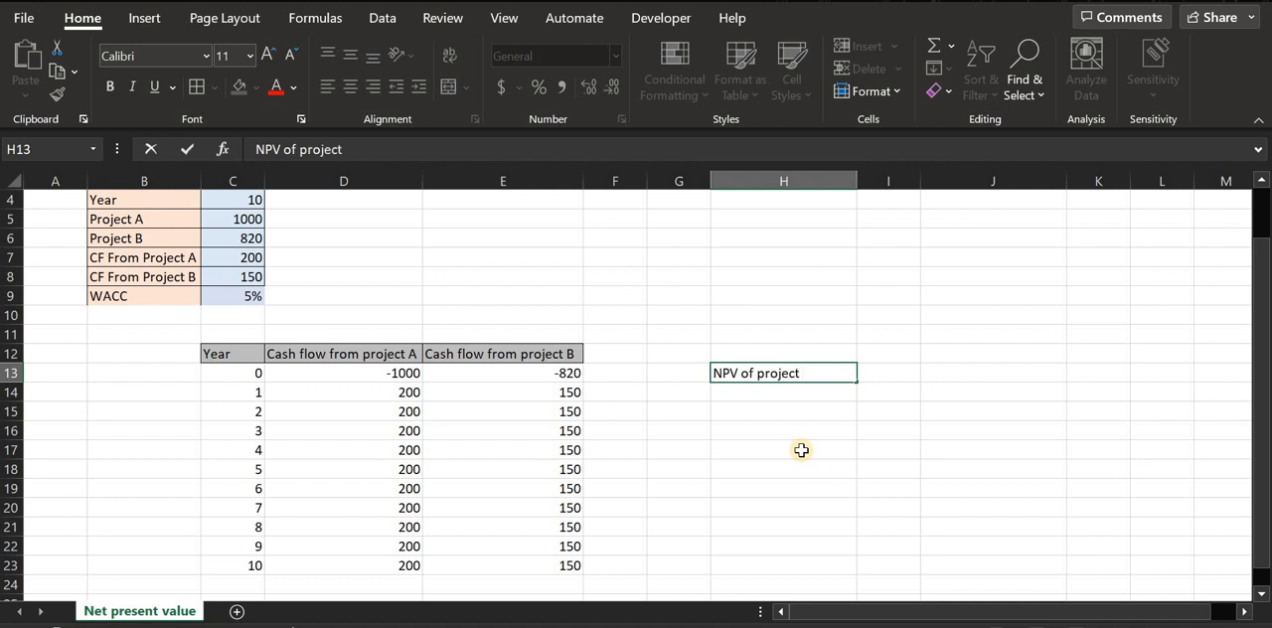
key("Tab")
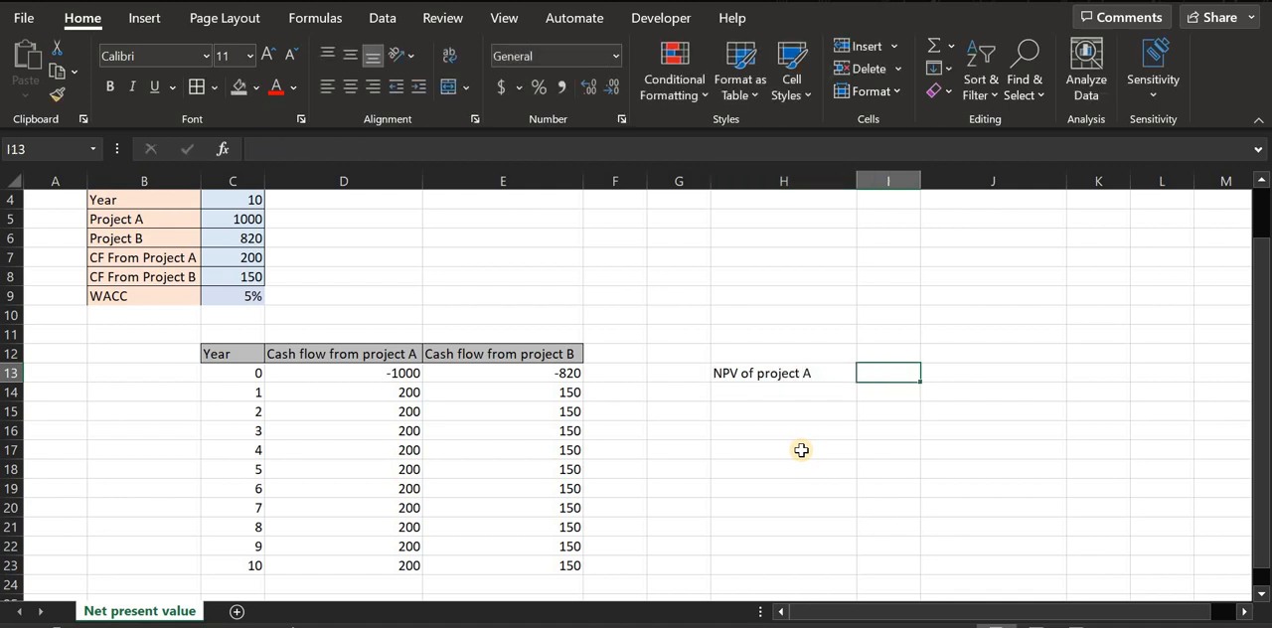
- Calculate project A's net present value in I13 with =npv(c9,D13:D23), using the WACC as the rate
type("=n")
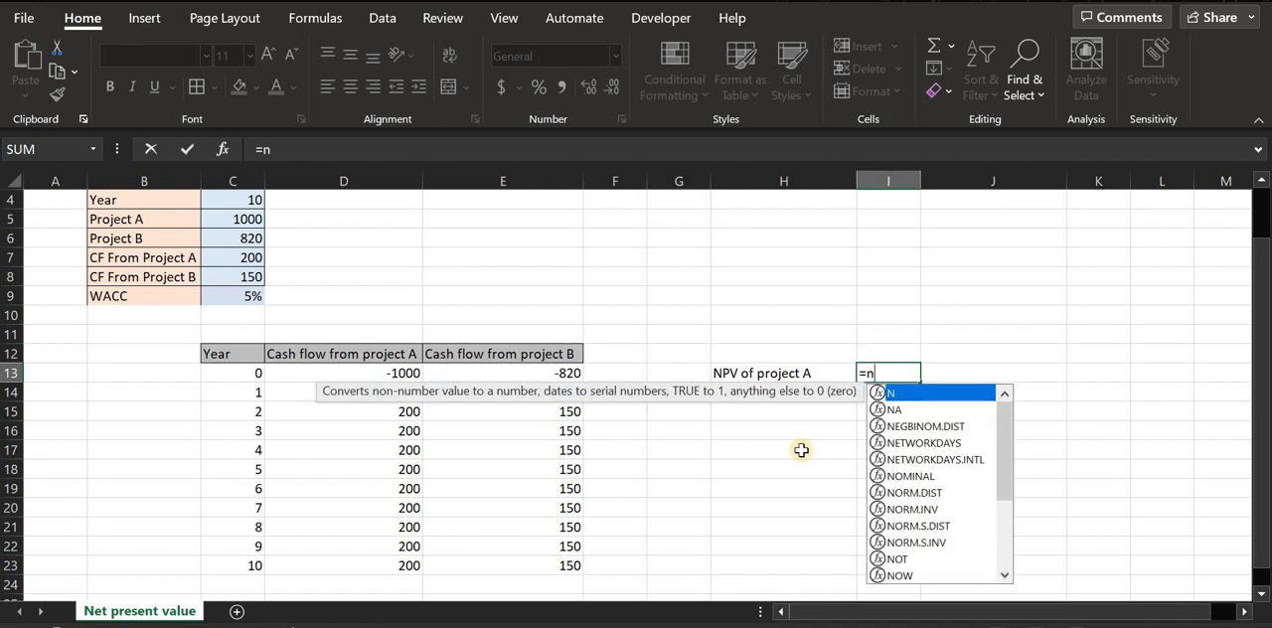
type("pv")
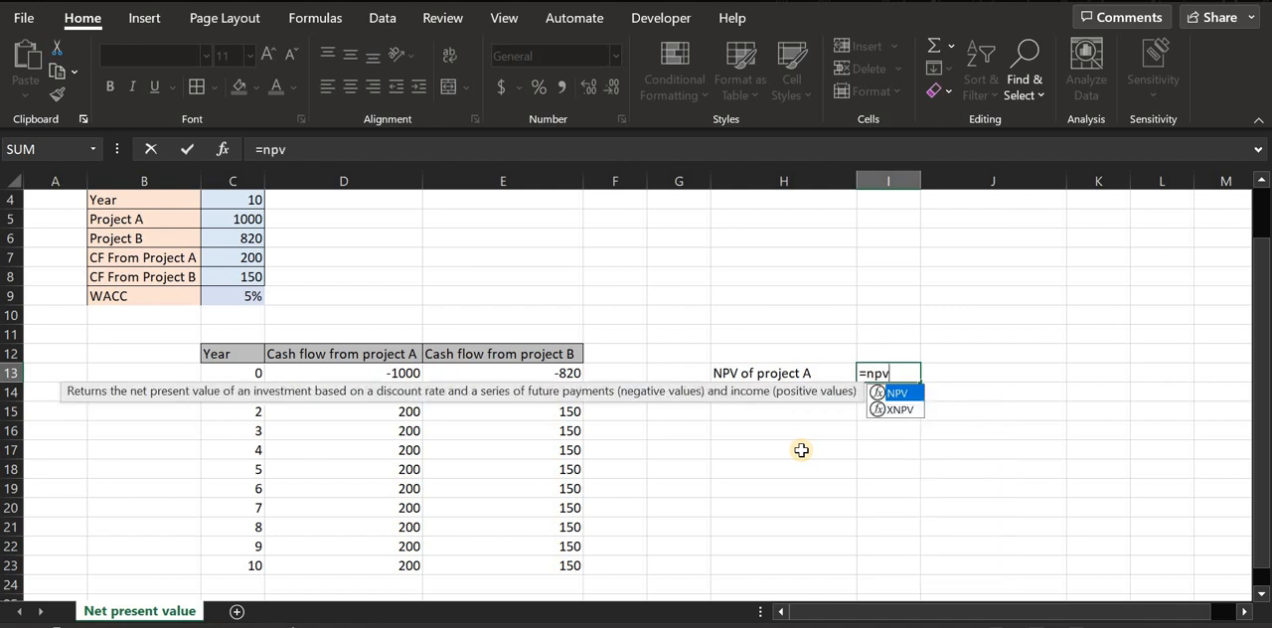
type("(")
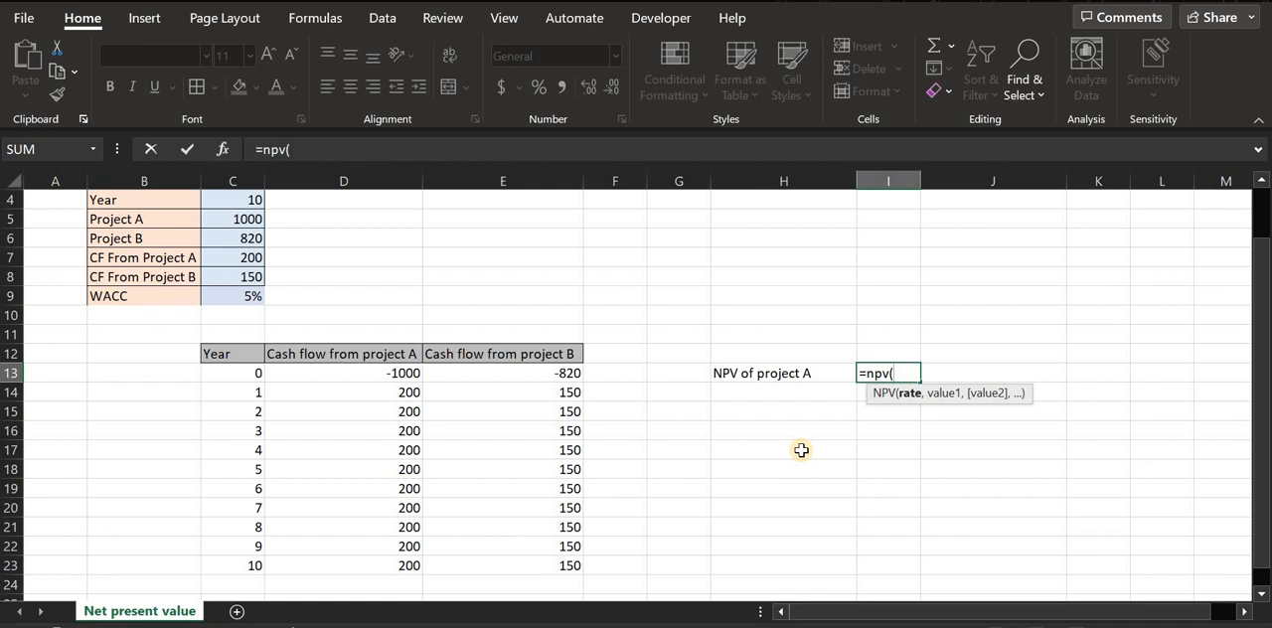
type("c")
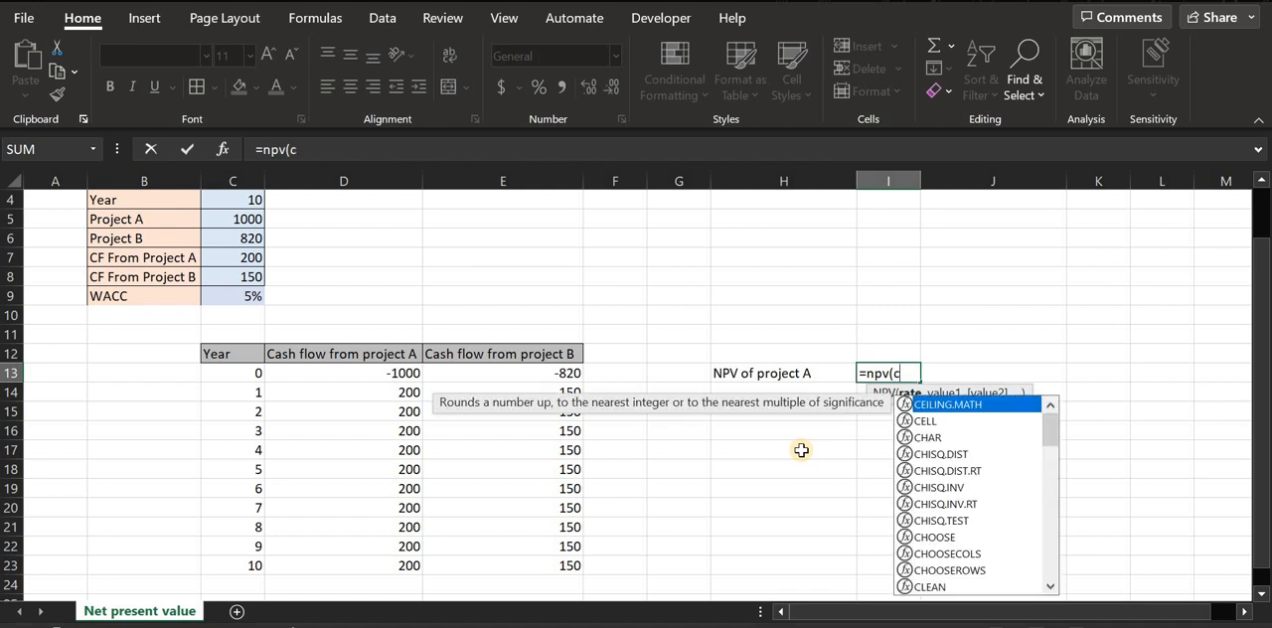
type("9")
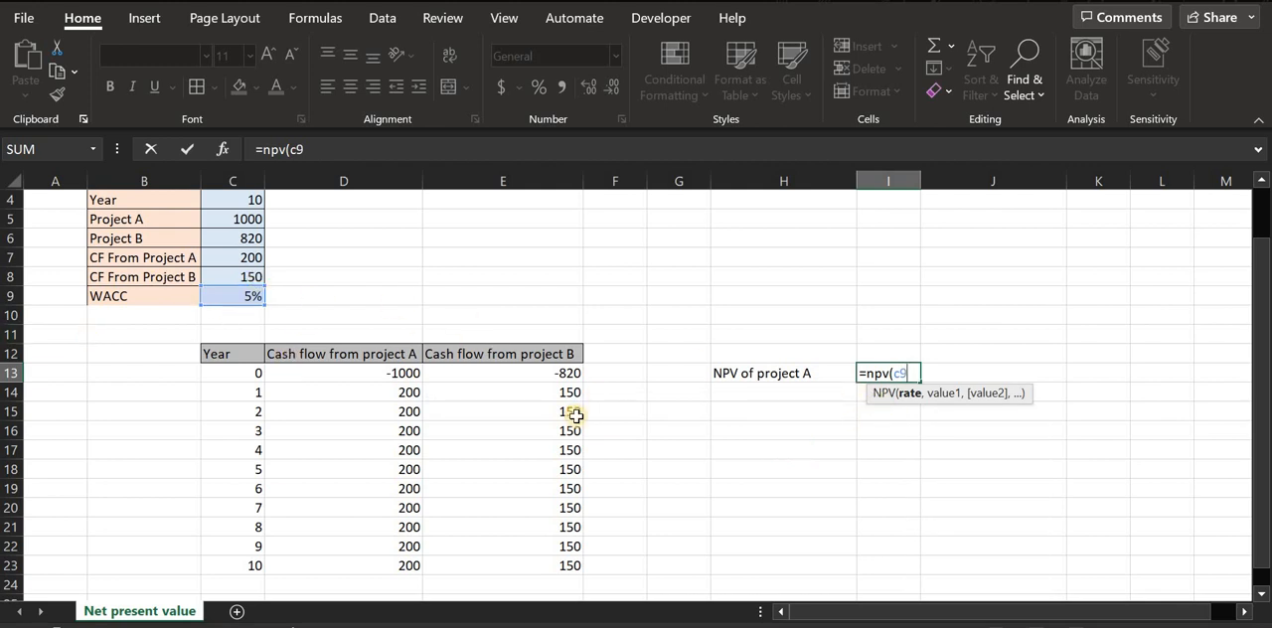
type(",")
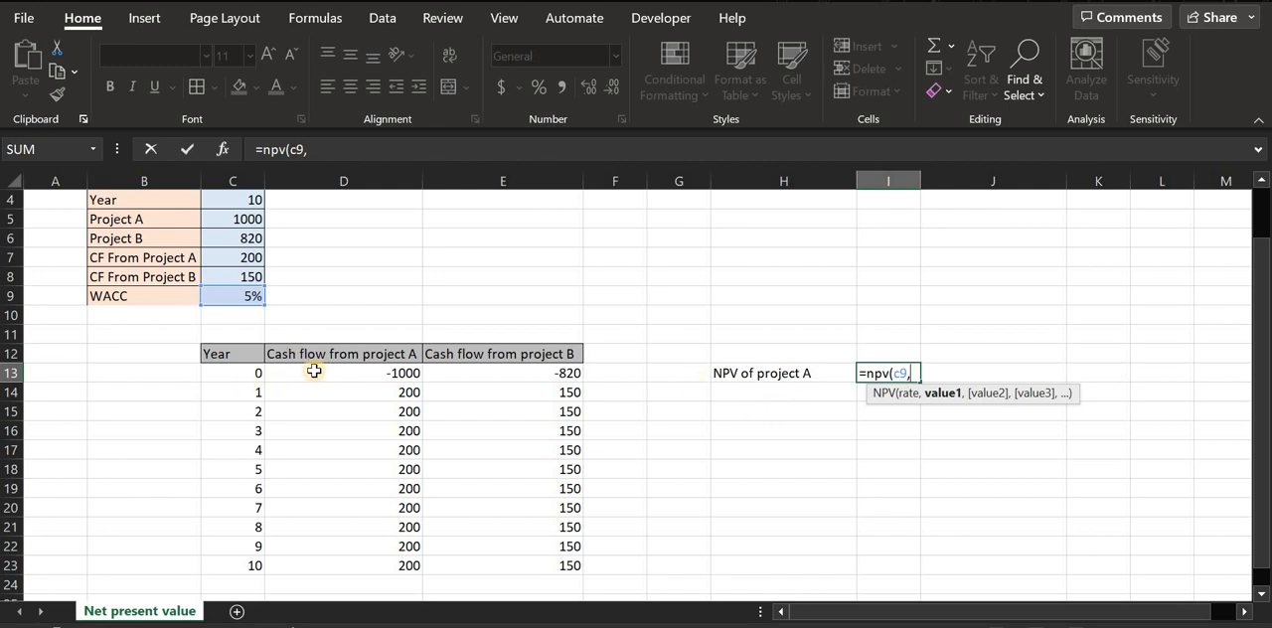
left_click_drag(314, 371, 301, 565)
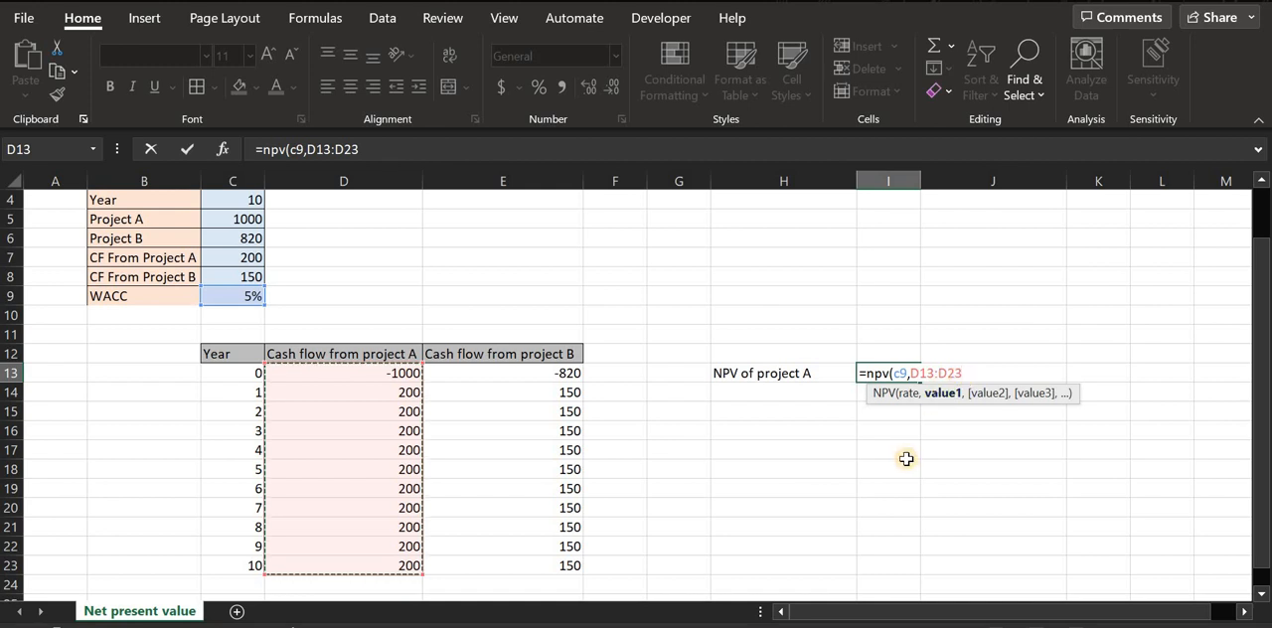
type(")")
key("Return")
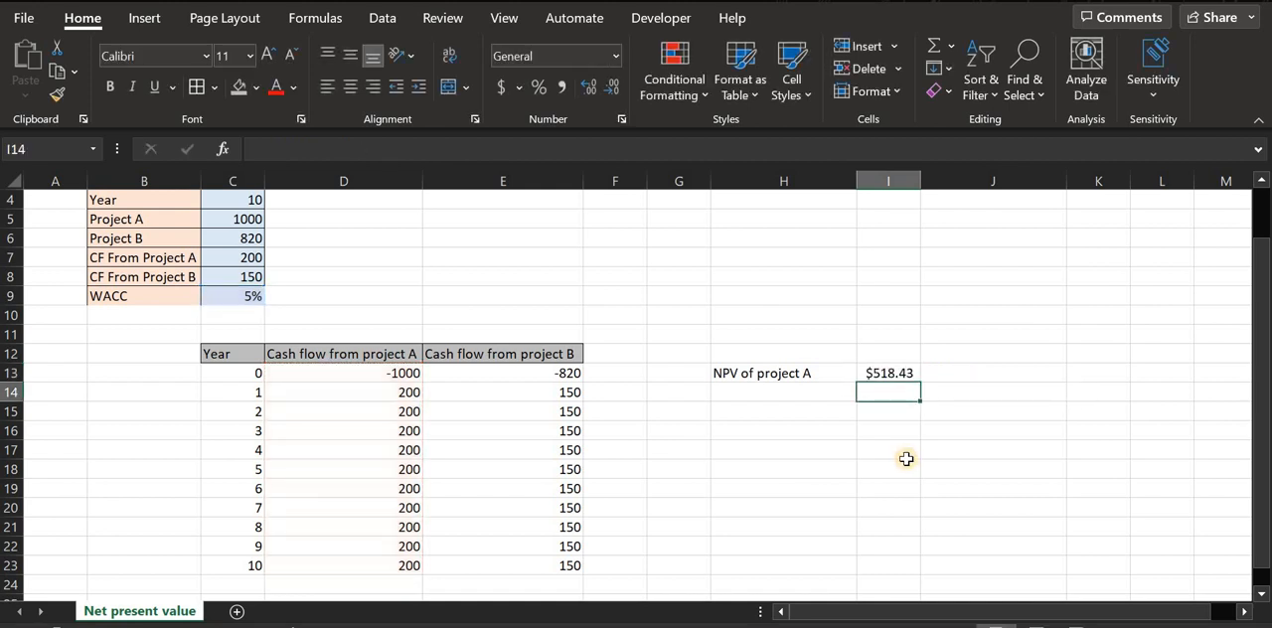
- Enter the label "NPV of Project B" in cell H15
left_click(768, 417)
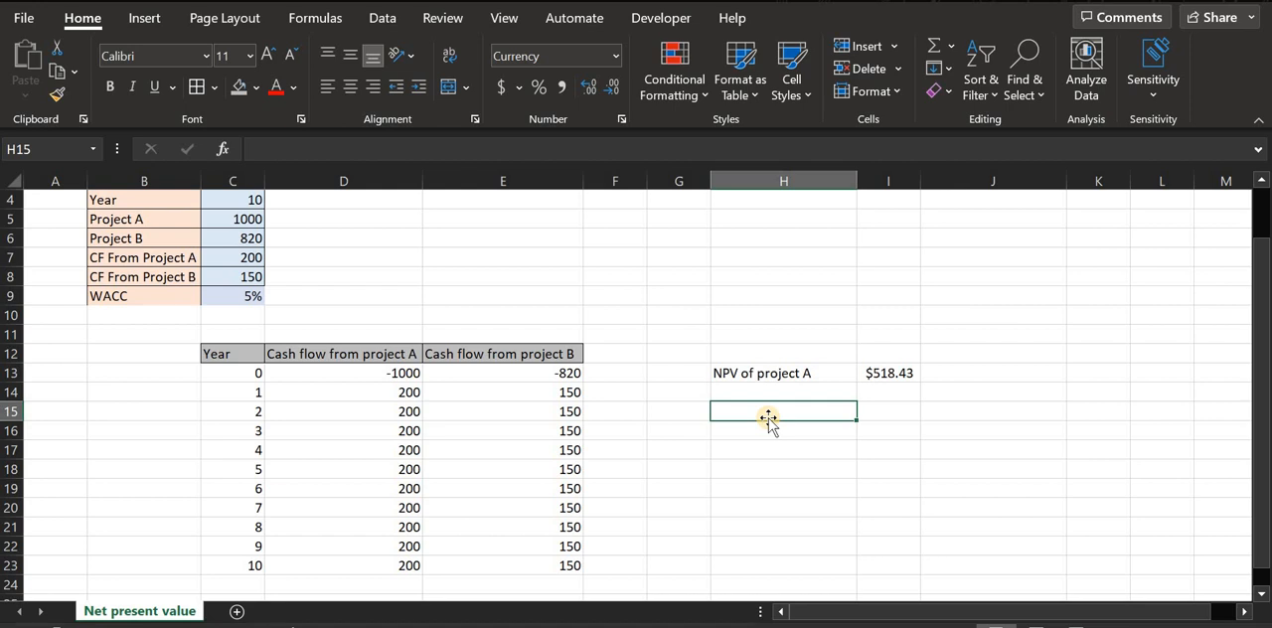
type("NP")
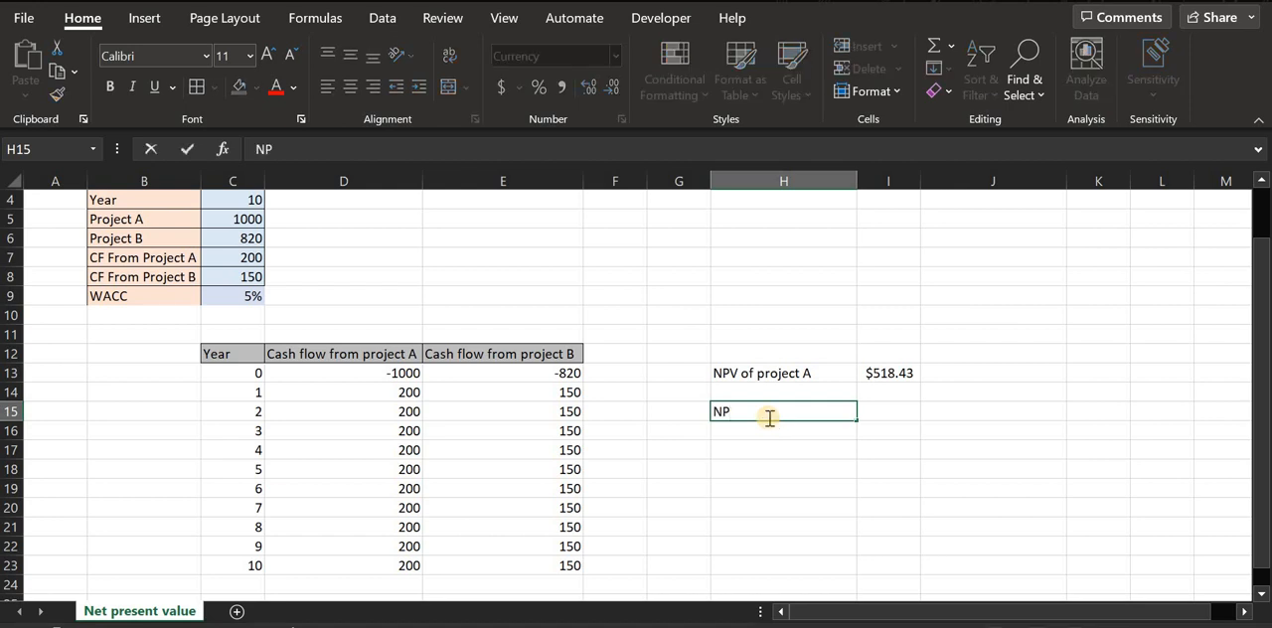
type("V of Project ")
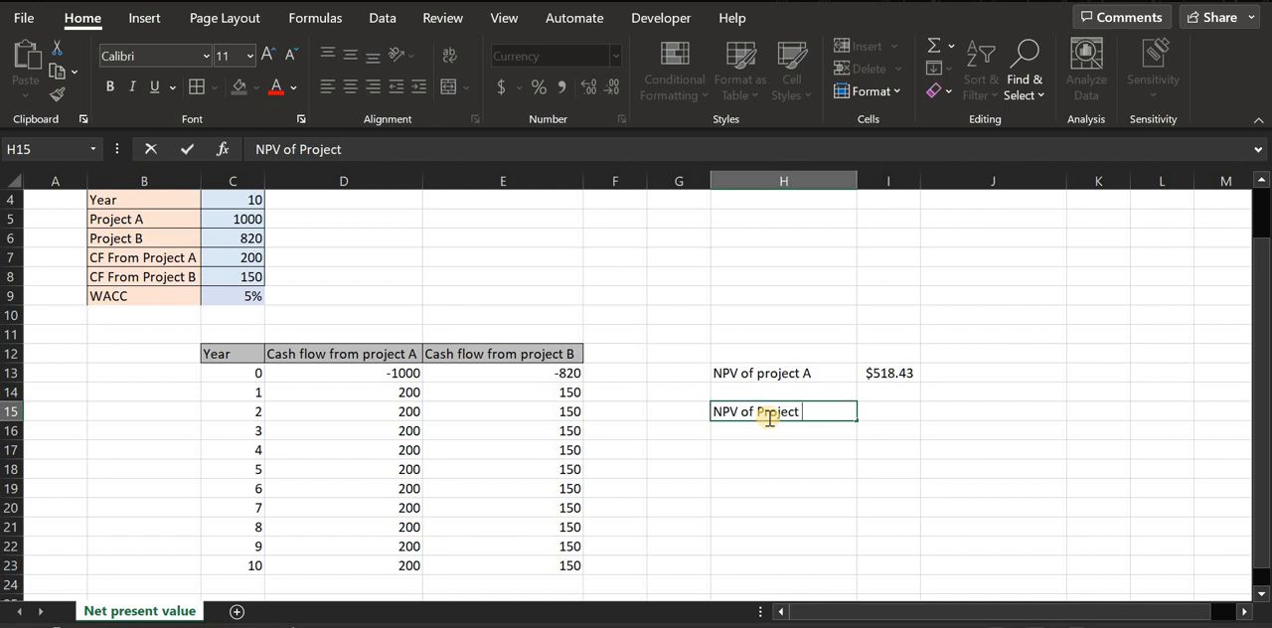
type("N")
key("BackSpace")
type("B")
key("Tab")
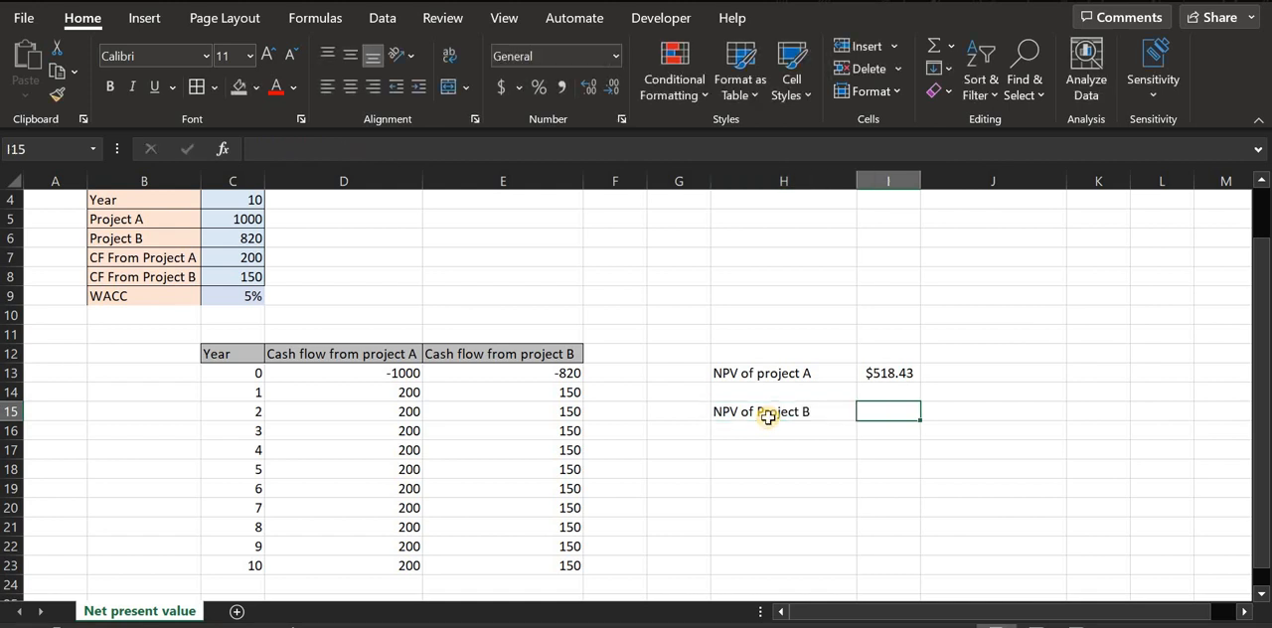
- Calculate project B's net present value in I15 with =npv(C9,E13:E23), using the WACC as the rate
type("=np")
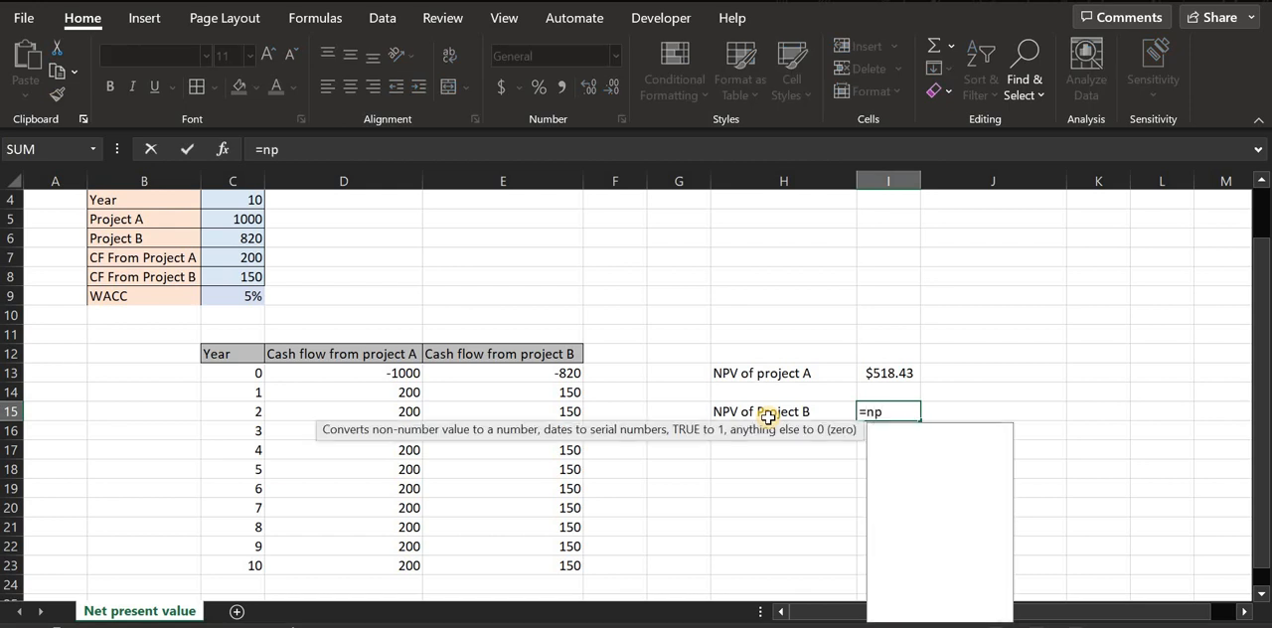
type("v(")
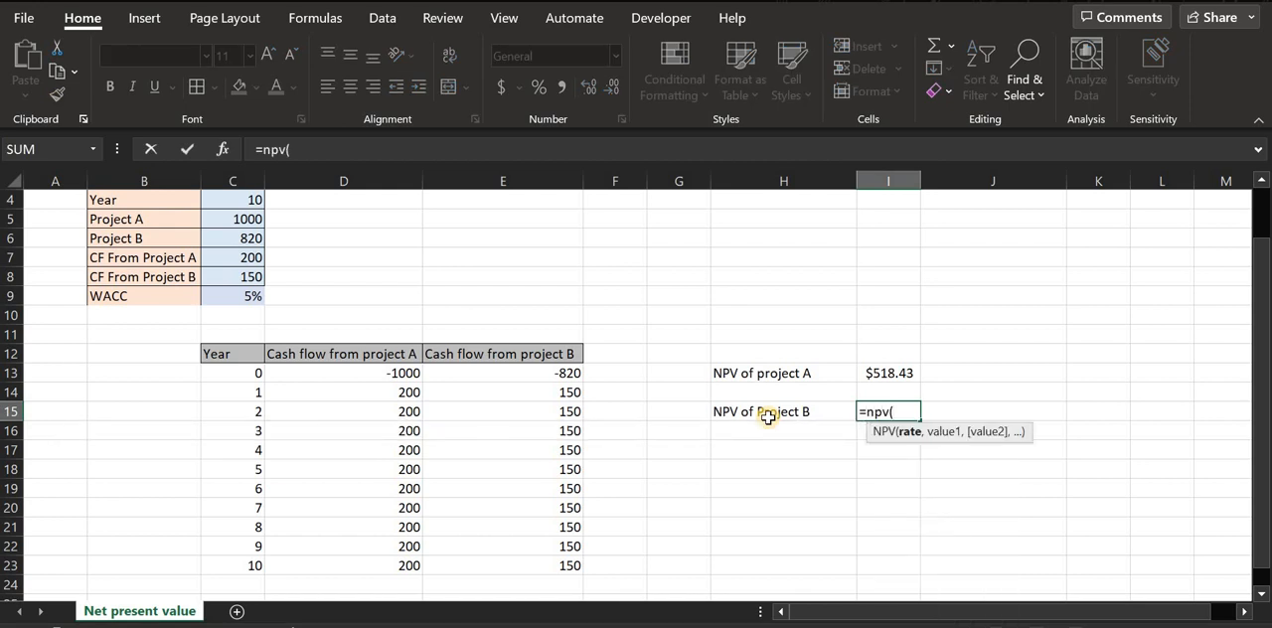
left_click(238, 298)
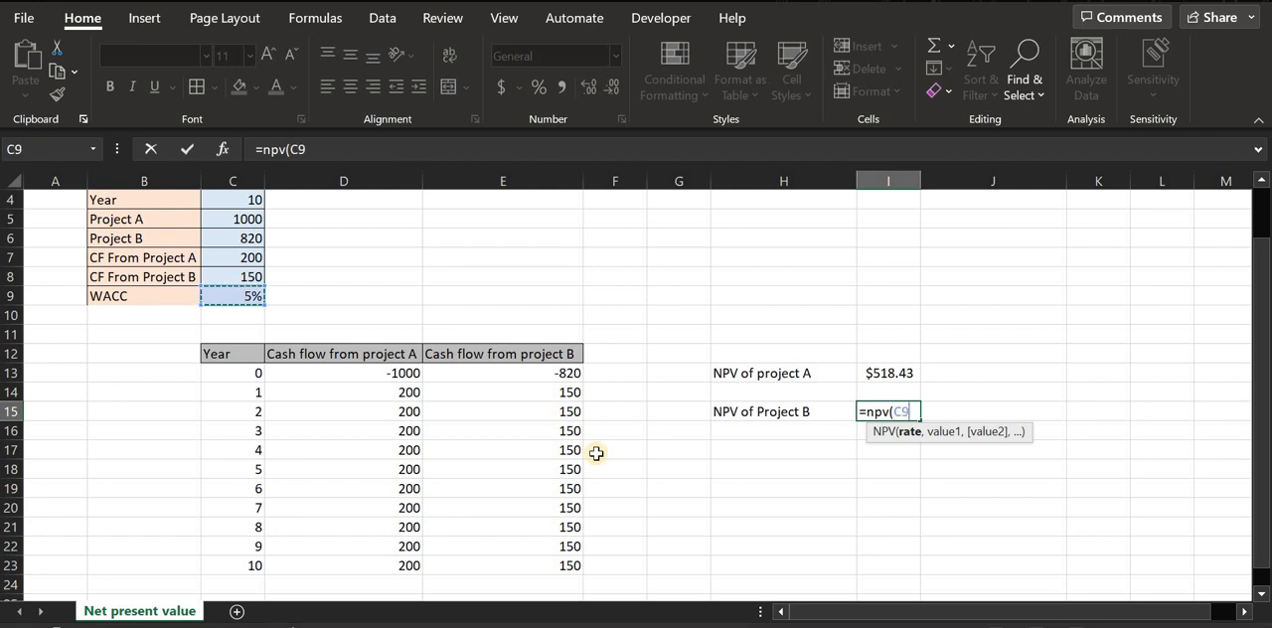
type(",")
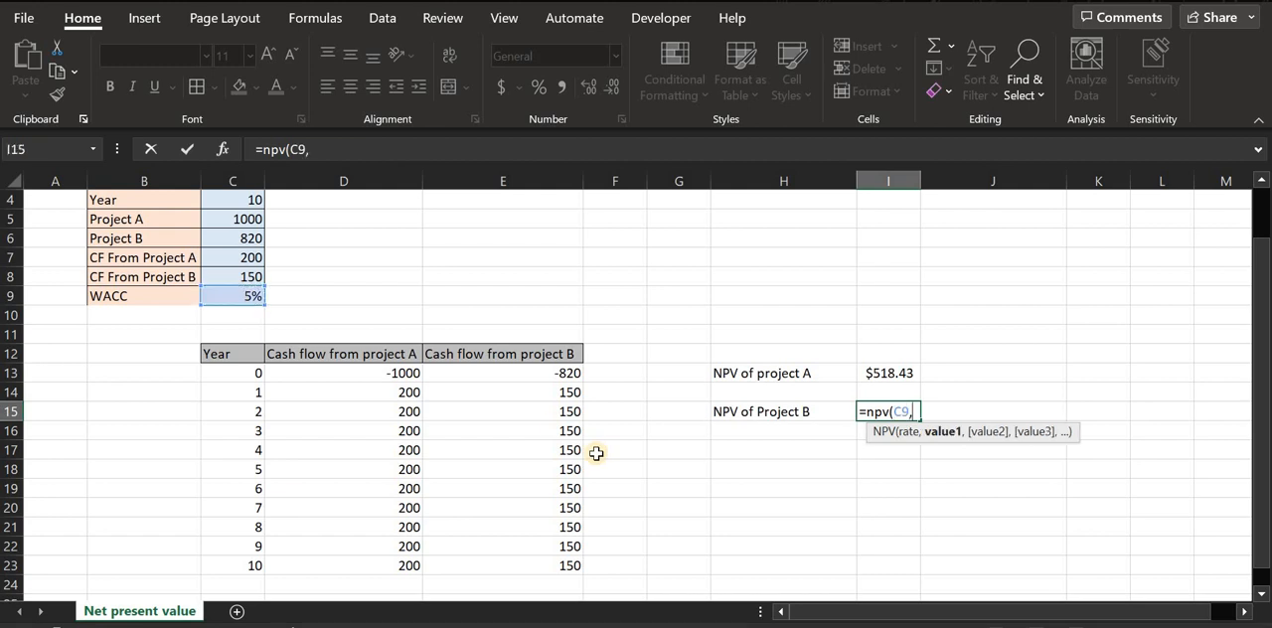
mouse_move(477, 372)
left_mouse_down()
mouse_move(488, 571)
mouse_move(496, 554)
left_mouse_up()
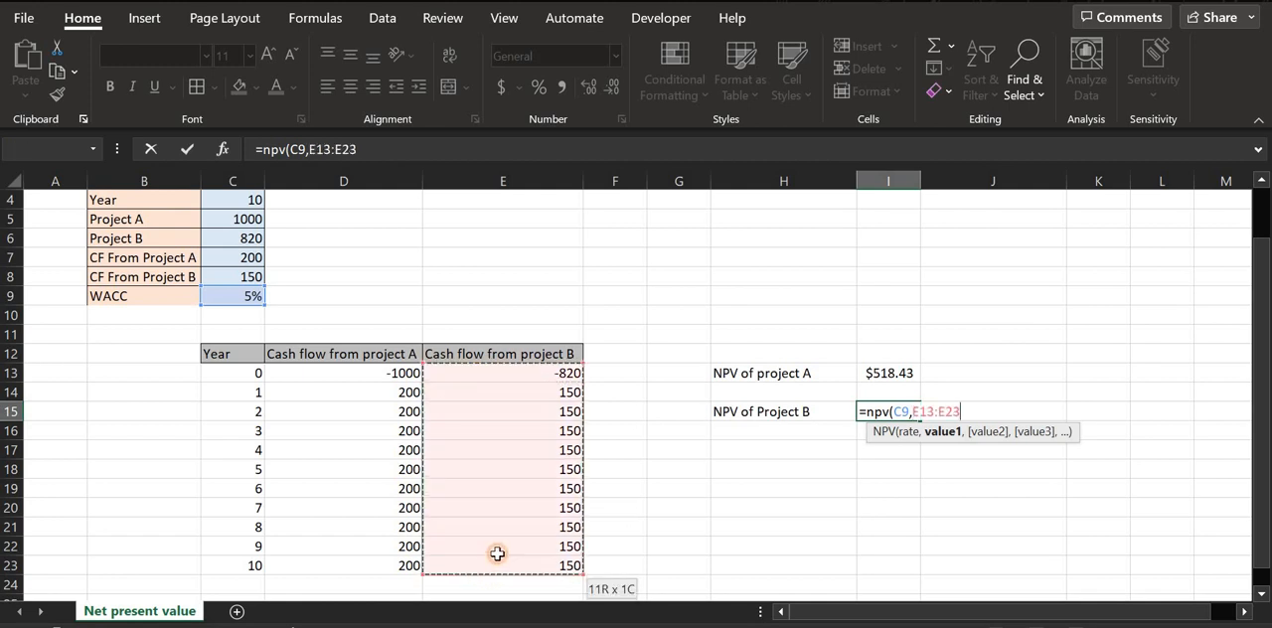
key("Return")
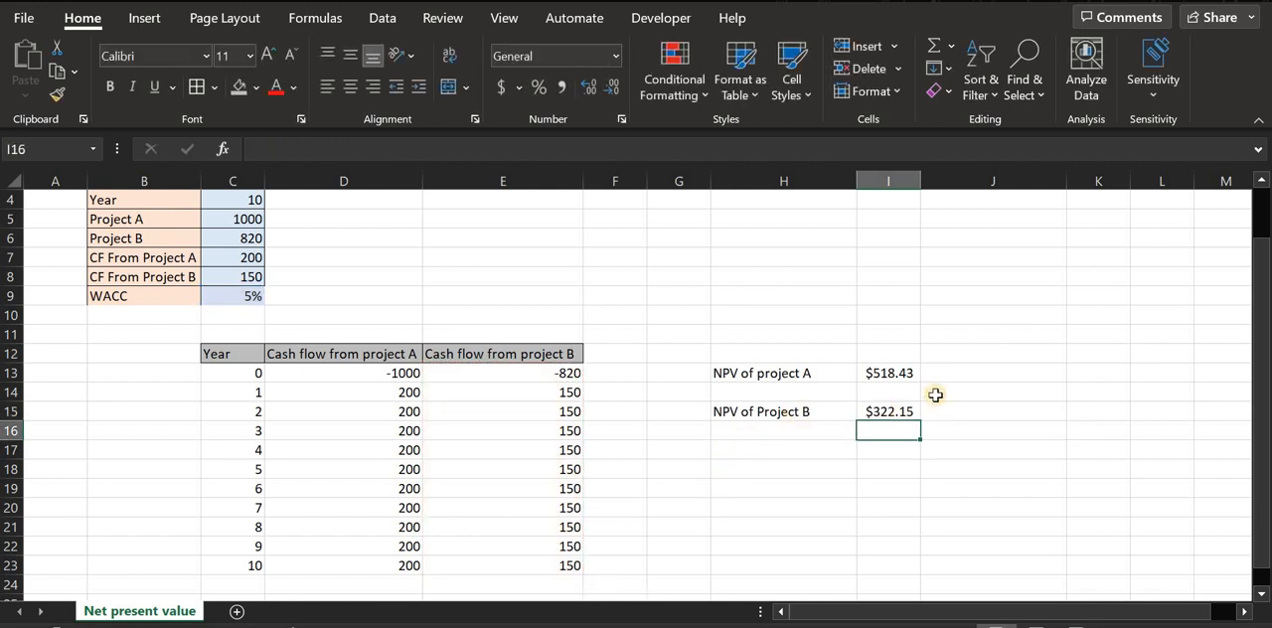
- Compare the net present values of projects A and B in H13:I15
left_click_drag(795, 372, 910, 425)
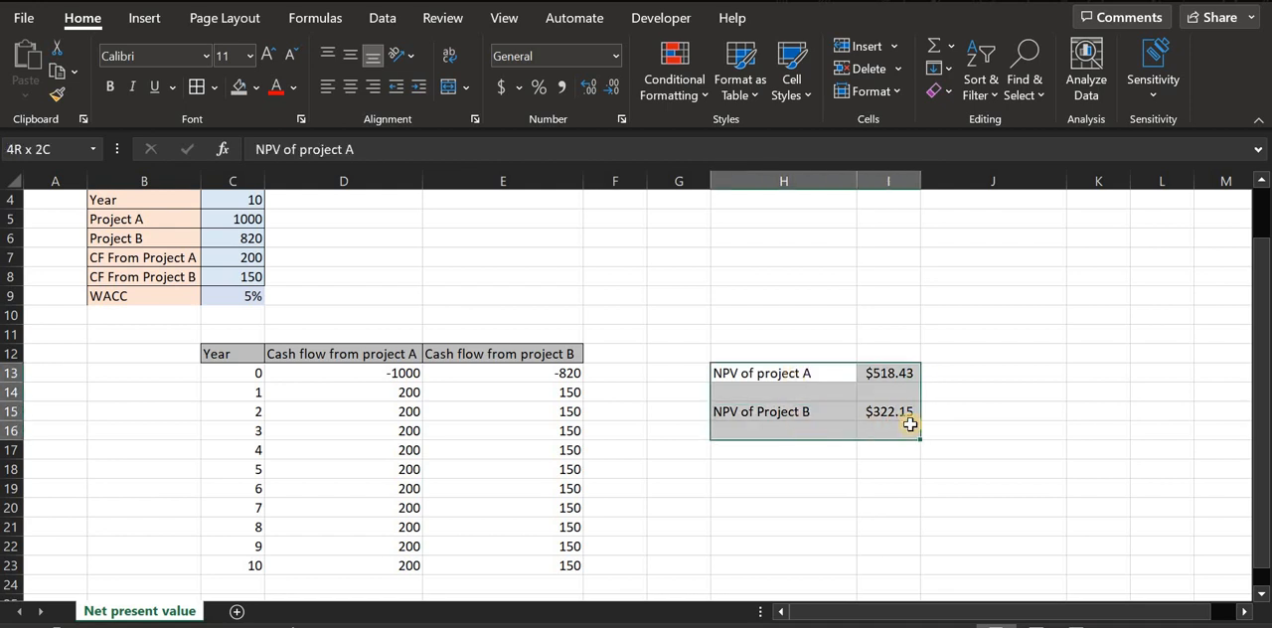
left_click(888, 487)
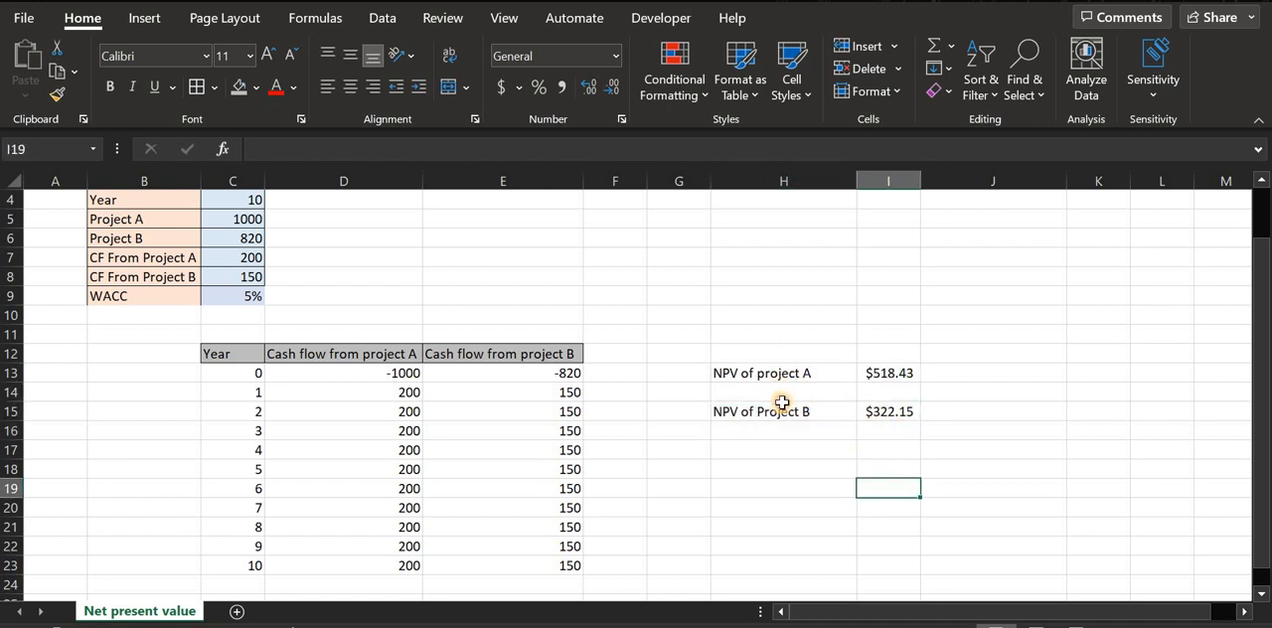
left_click_drag(783, 353, 893, 418)
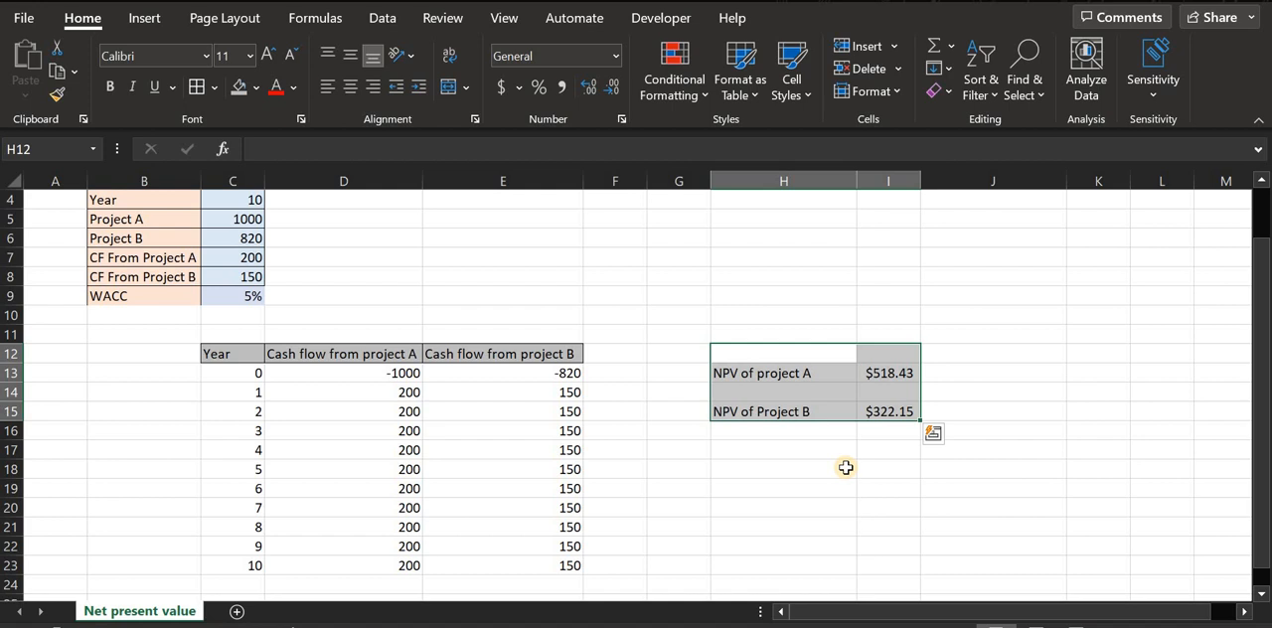
left_click(826, 449)
left_click_drag(798, 364, 940, 430)
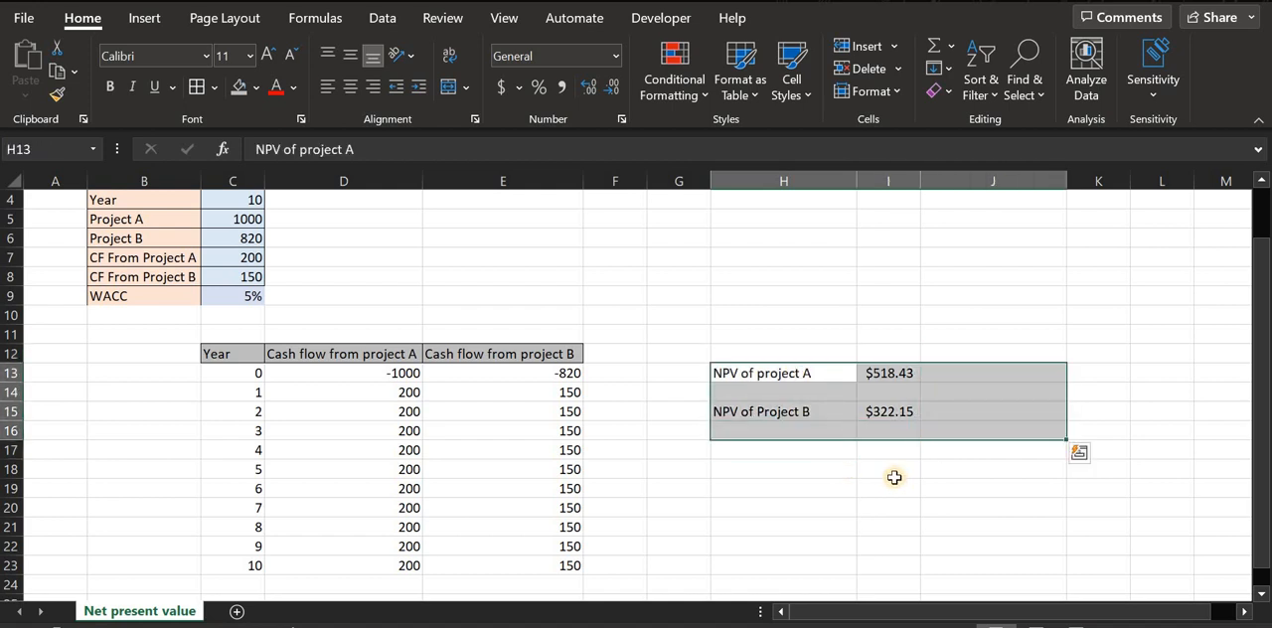
left_click(893, 478)
- Fill project A's NPV label and result in H13:I13 with the standard green colour
left_click_drag(721, 371, 893, 373)
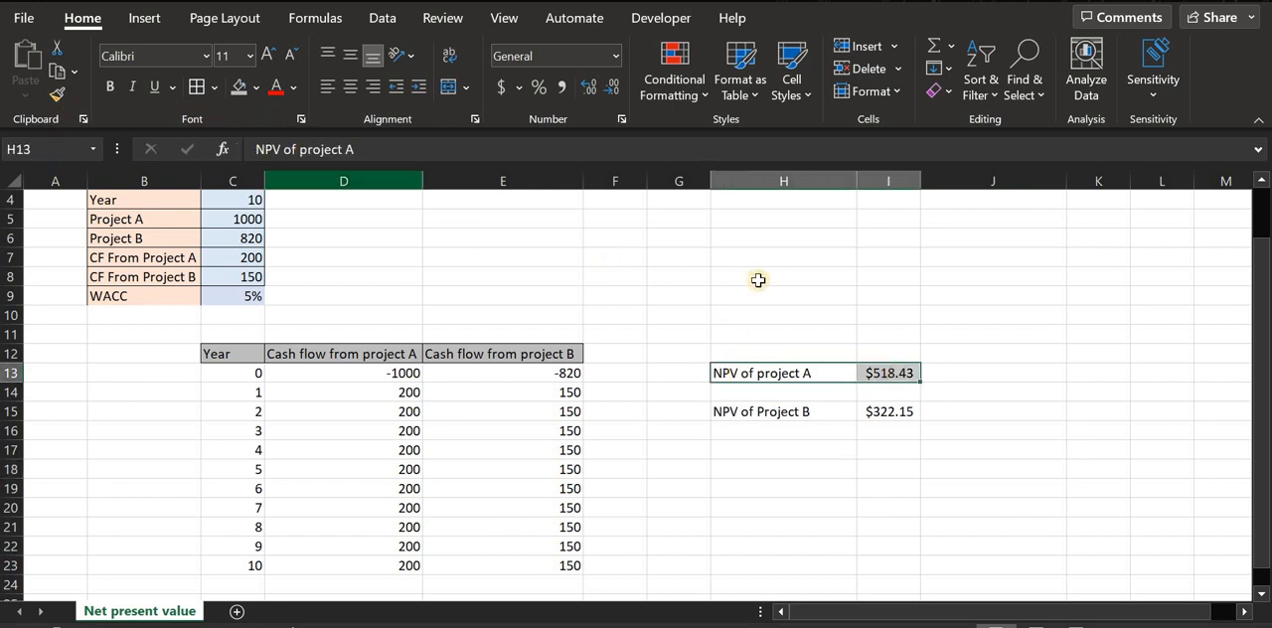
left_click(256, 87)
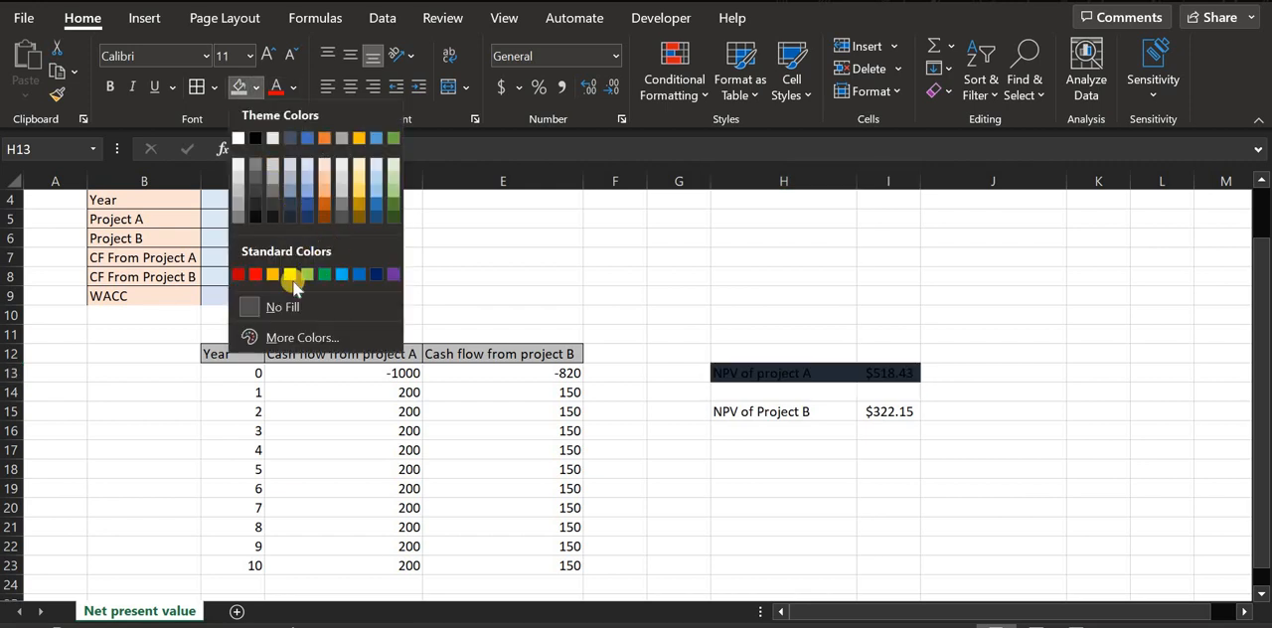
left_click(324, 275)
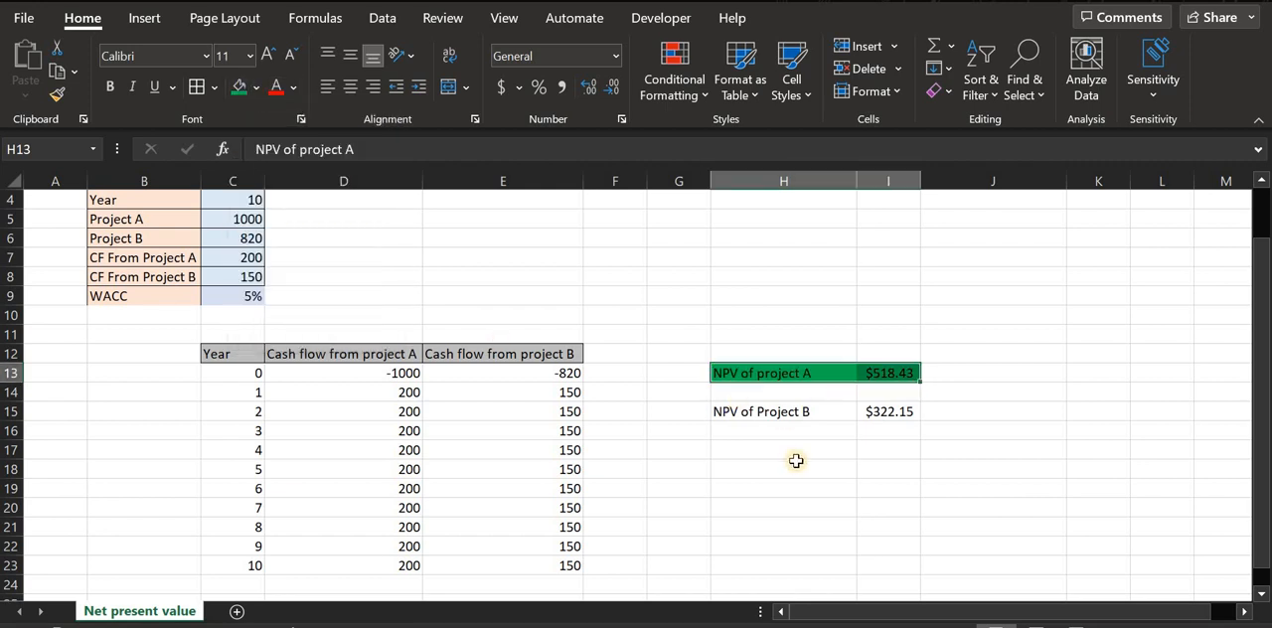
- Fill project B's NPV label and result in H15:I15 with the standard light green colour
left_click_drag(740, 417, 861, 417)
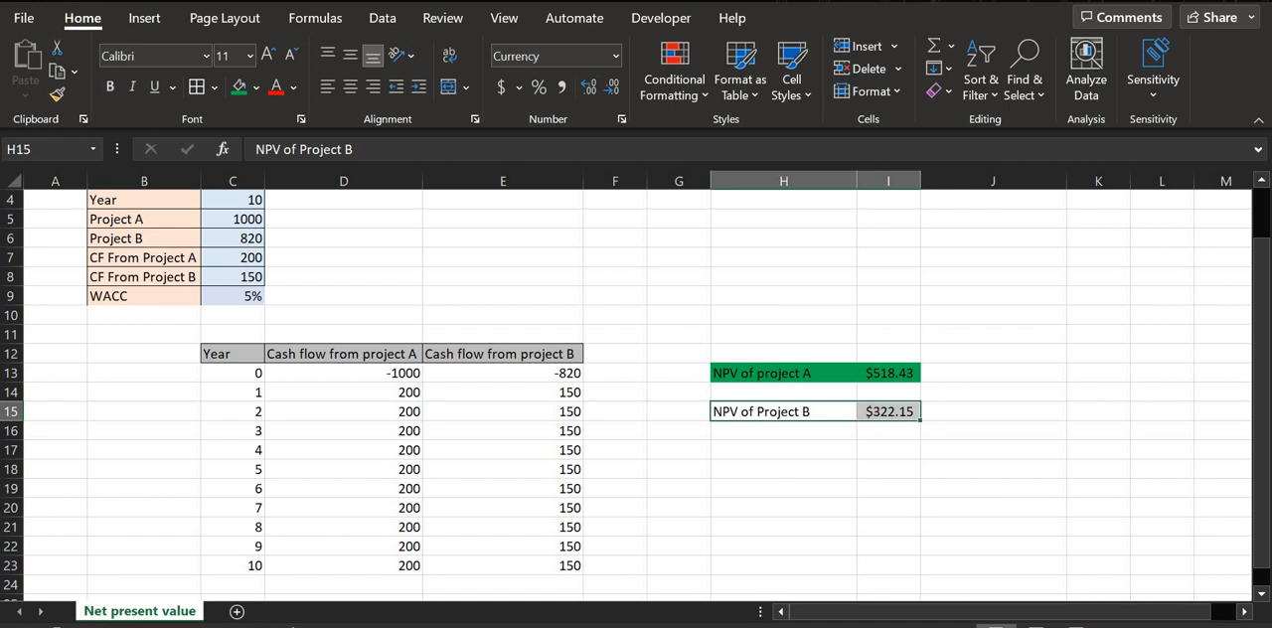
left_click(255, 87)
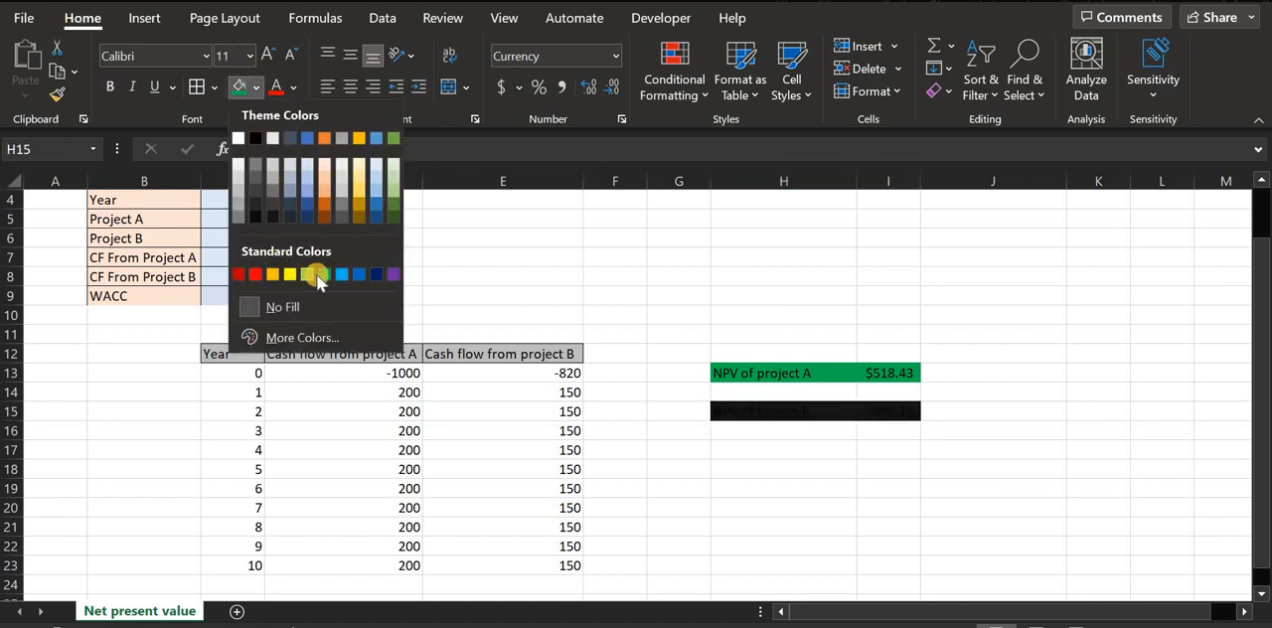
left_click(307, 275)
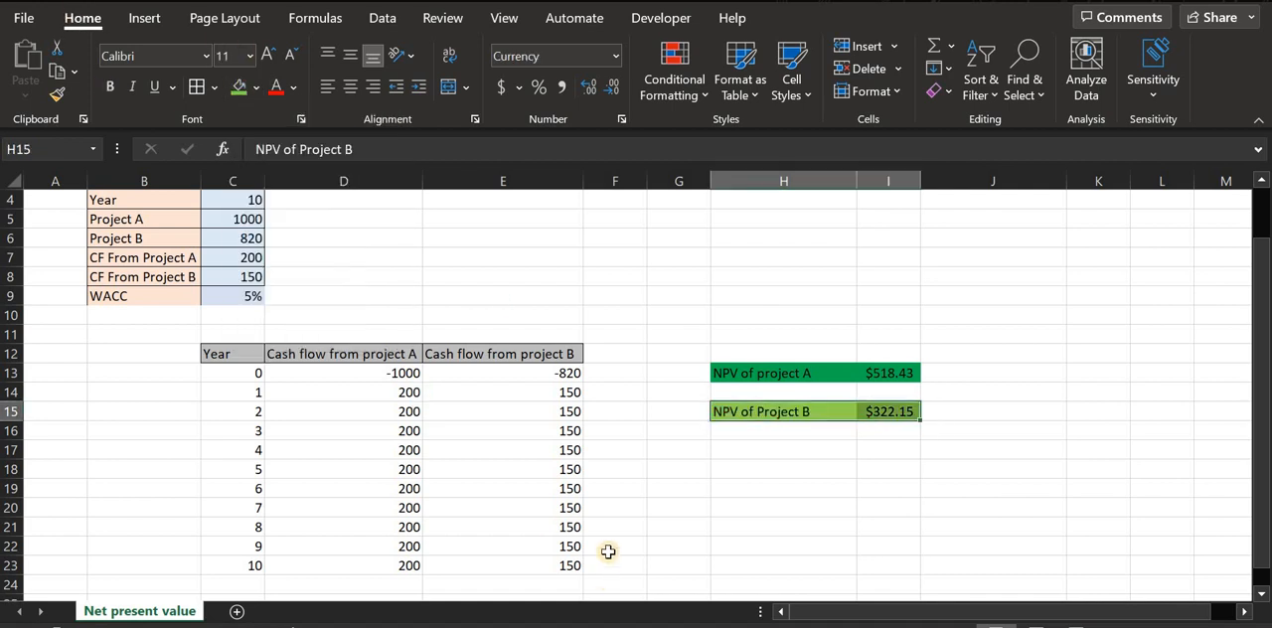
left_click(621, 467)
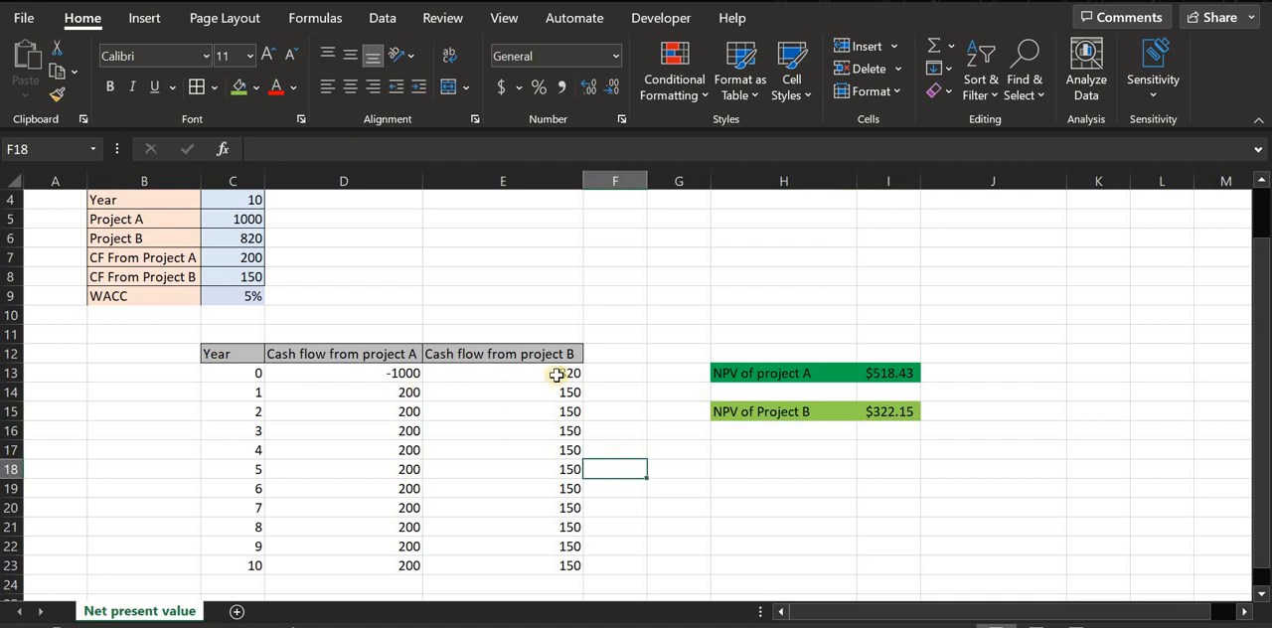
scroll(556, 375, "up", 1)
scroll(555, 368, "down", 1)
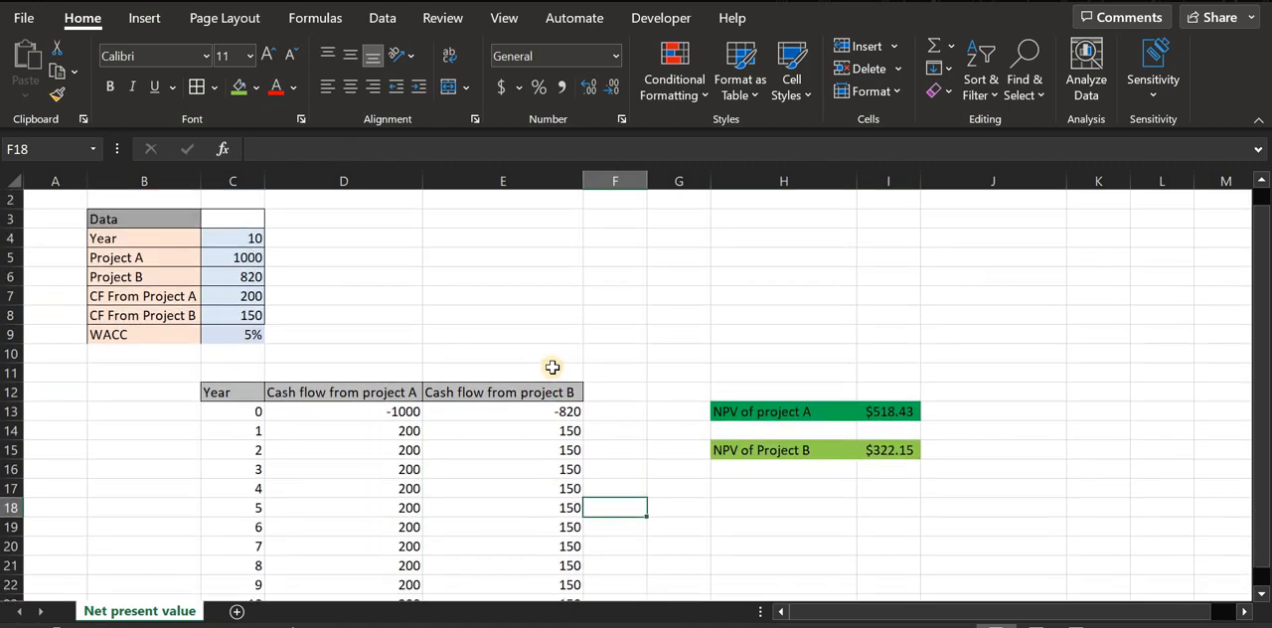
scroll(552, 368, "down", 1)
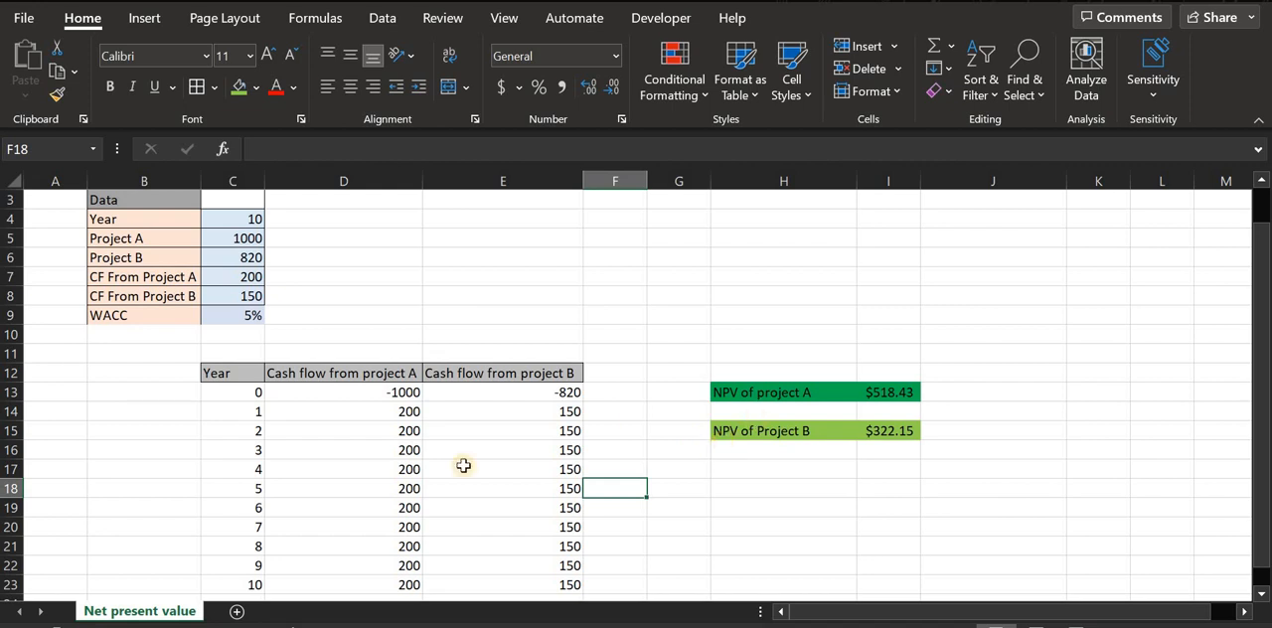
scroll(471, 451, "up", 1)
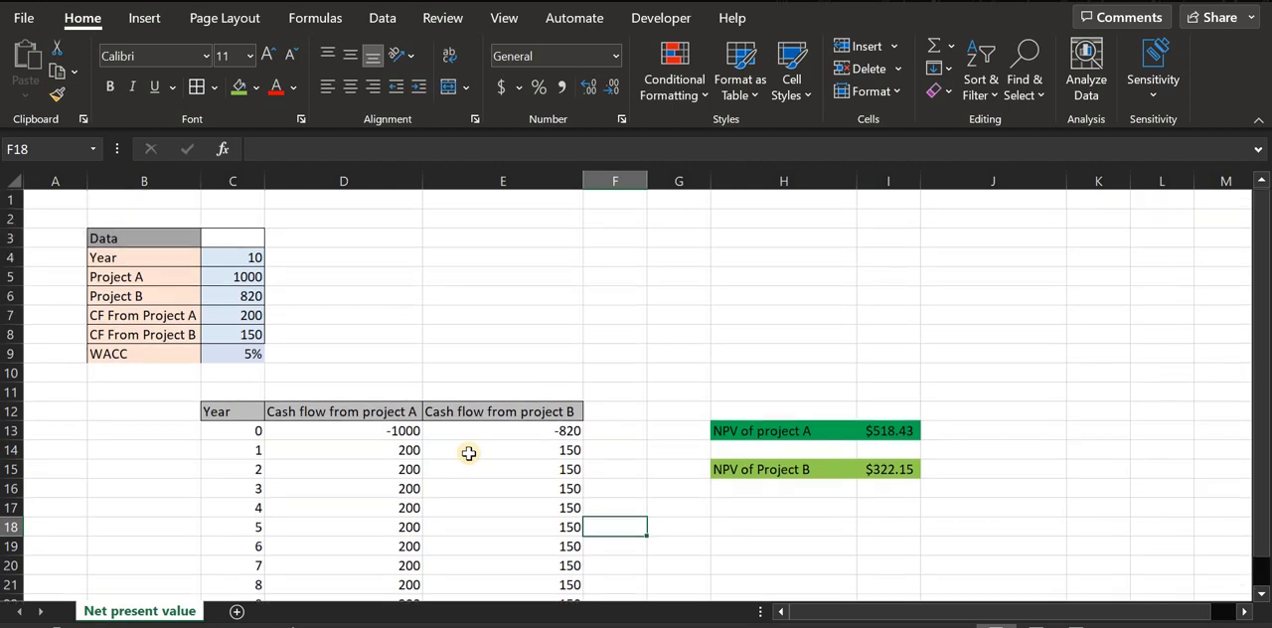